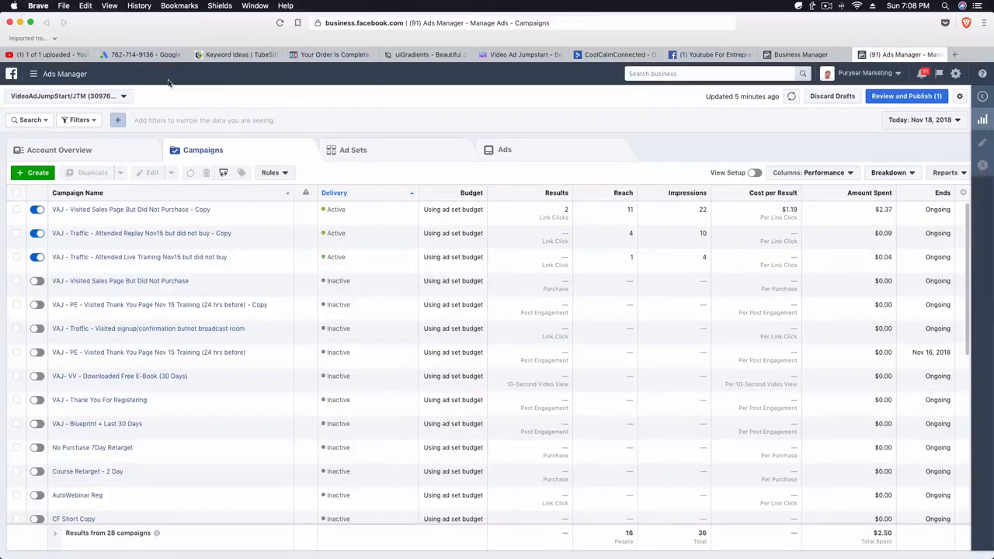
- Open the details of the ClickViewConvert Pixel through the Pixels tool in the full list of business tools
click(54, 79)
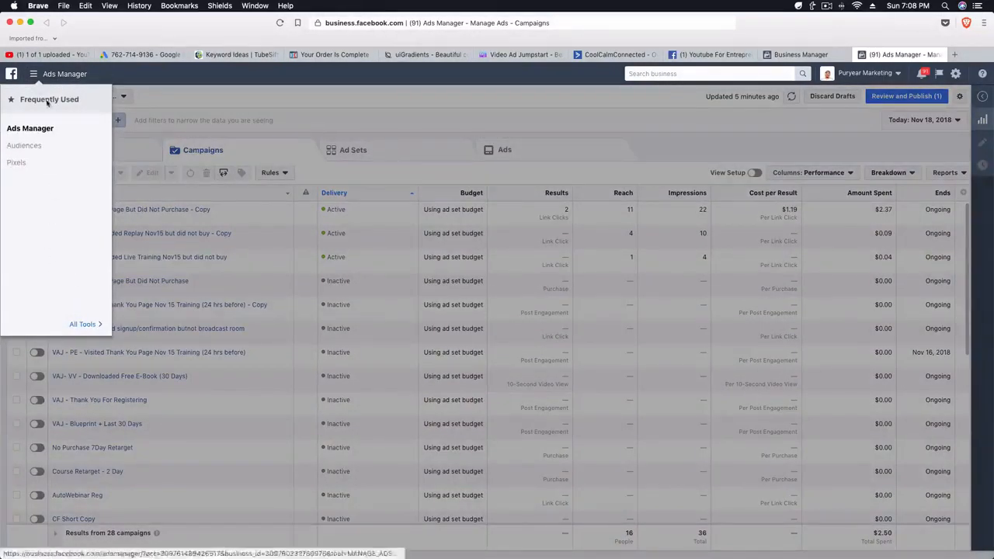
click(46, 74)
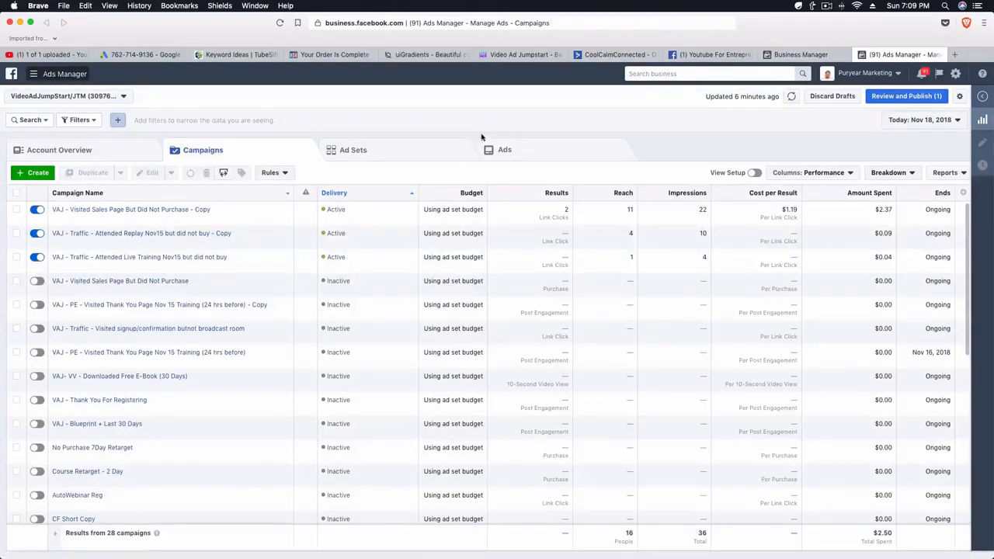
click(34, 76)
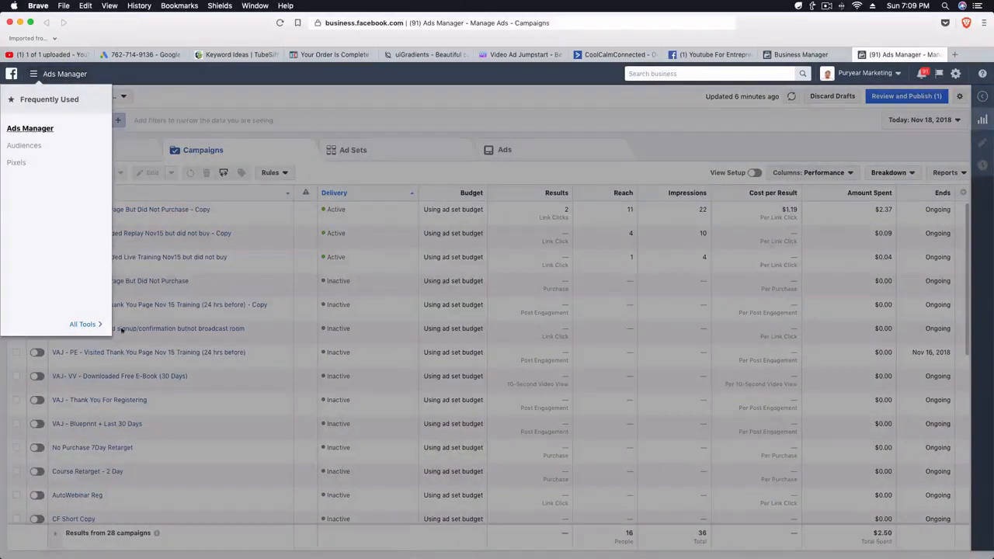
click(85, 324)
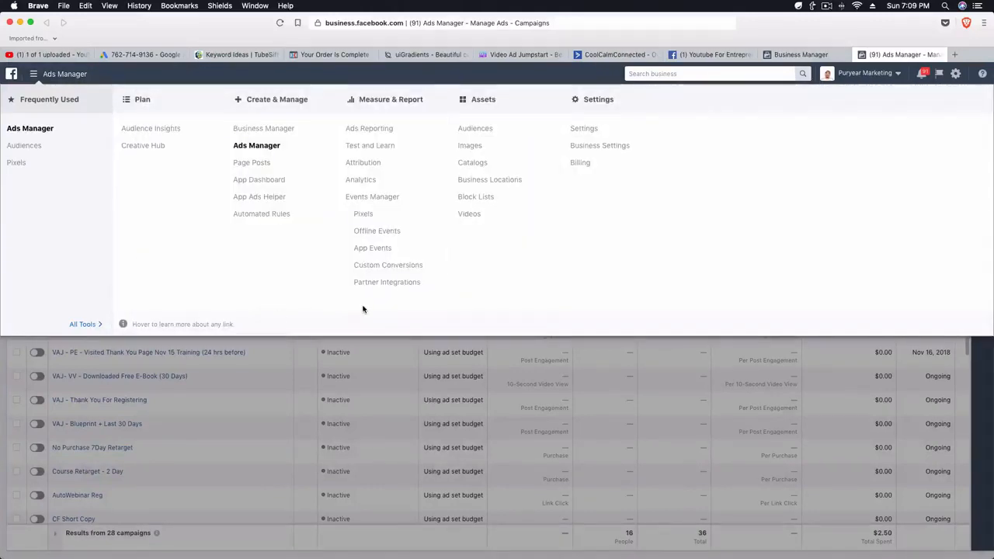
click(367, 216)
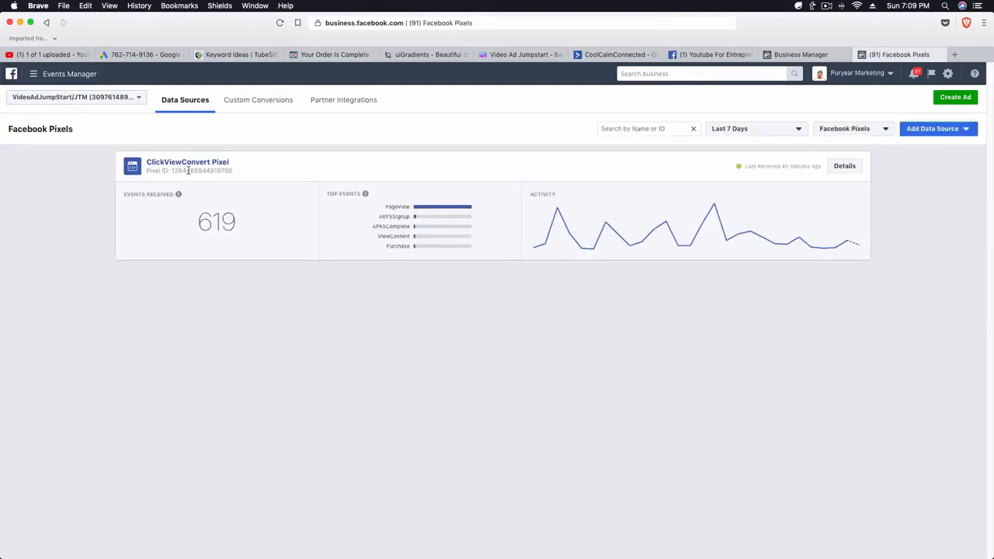
click(192, 167)
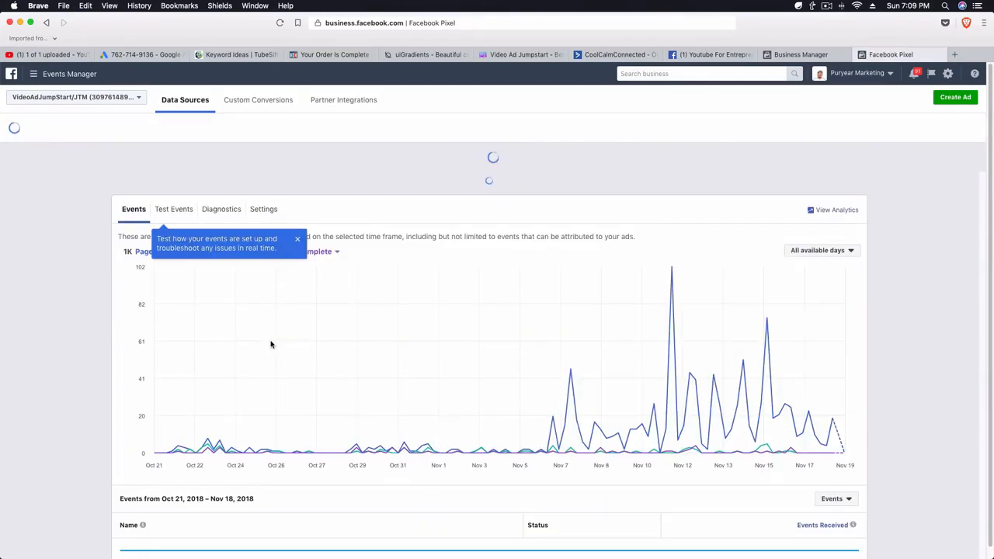
- Set up the pixel with the manual code installation method and copy the entire pixel code to the clipboard
scroll(401, 340, down, 3)
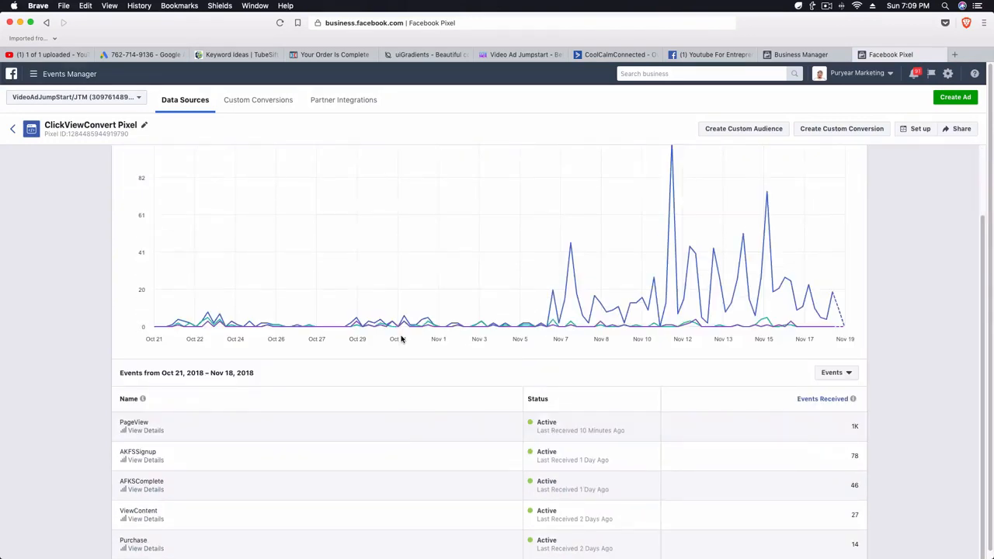
scroll(401, 339, up, 2)
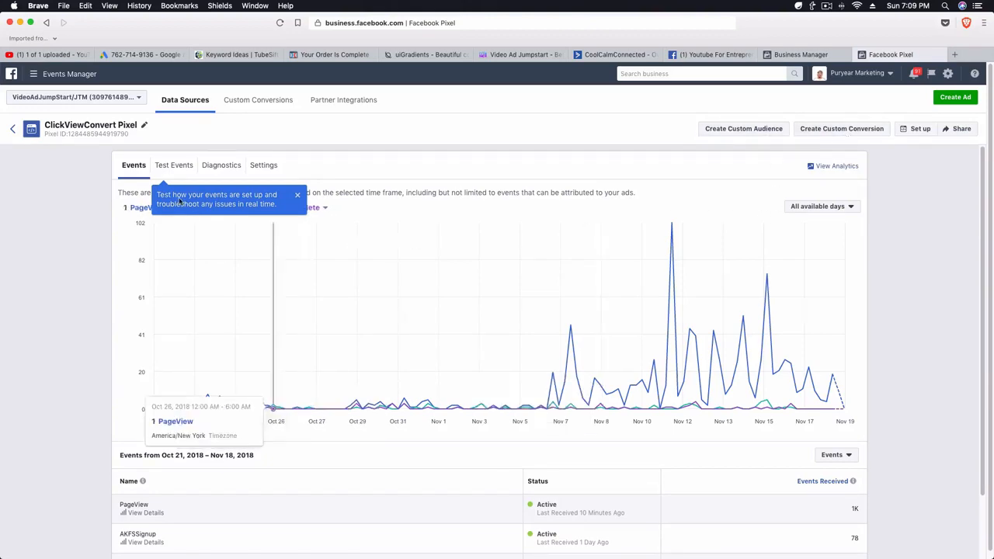
click(917, 131)
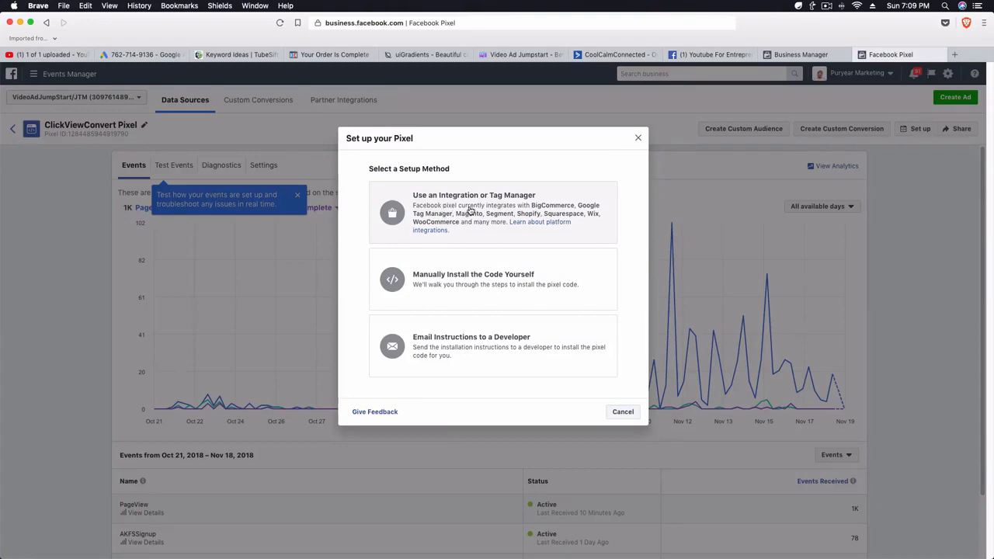
click(479, 281)
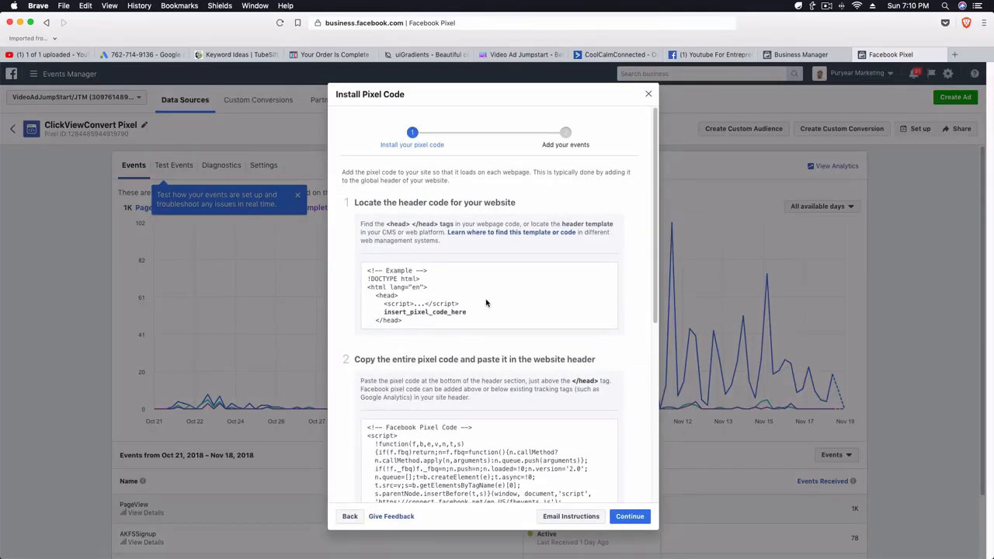
scroll(474, 315, down, 4)
click(442, 334)
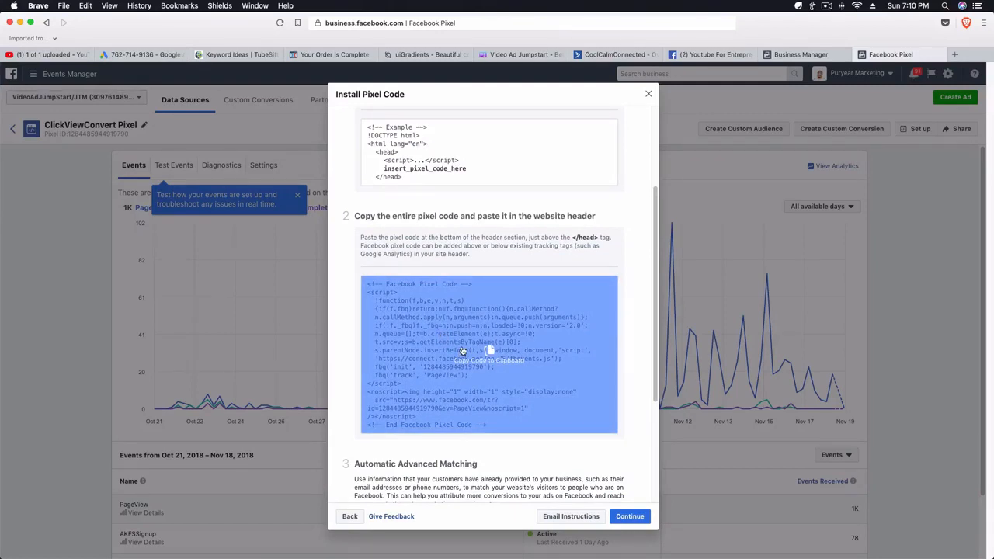
click(467, 361)
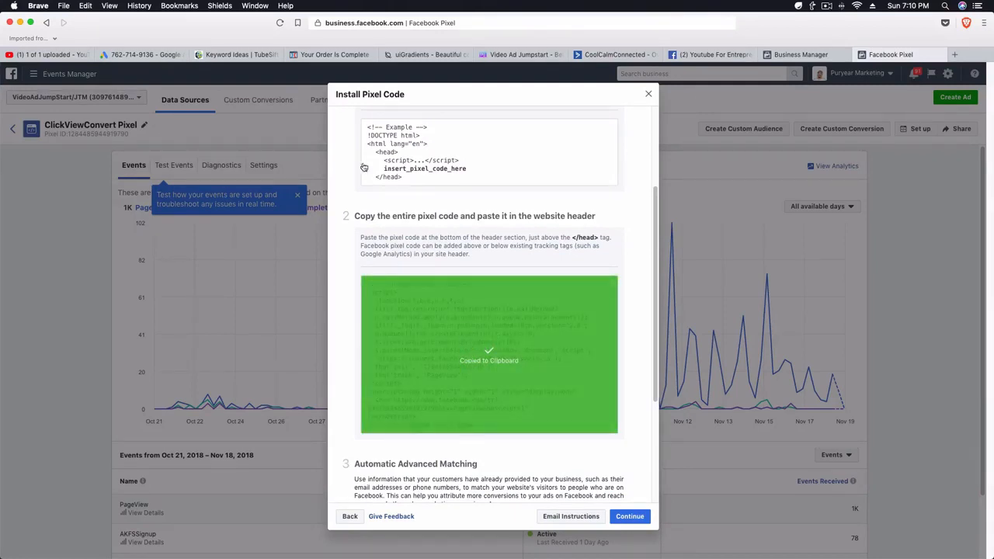
- Turn on Automatic Advanced Matching for the pixel and copy the pixel code again
scroll(466, 311, down, 5)
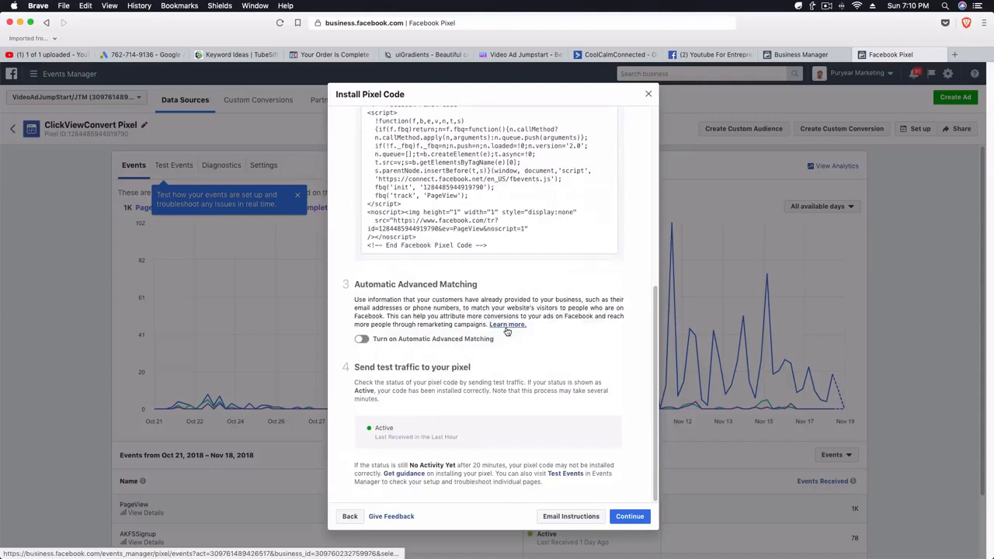
click(362, 341)
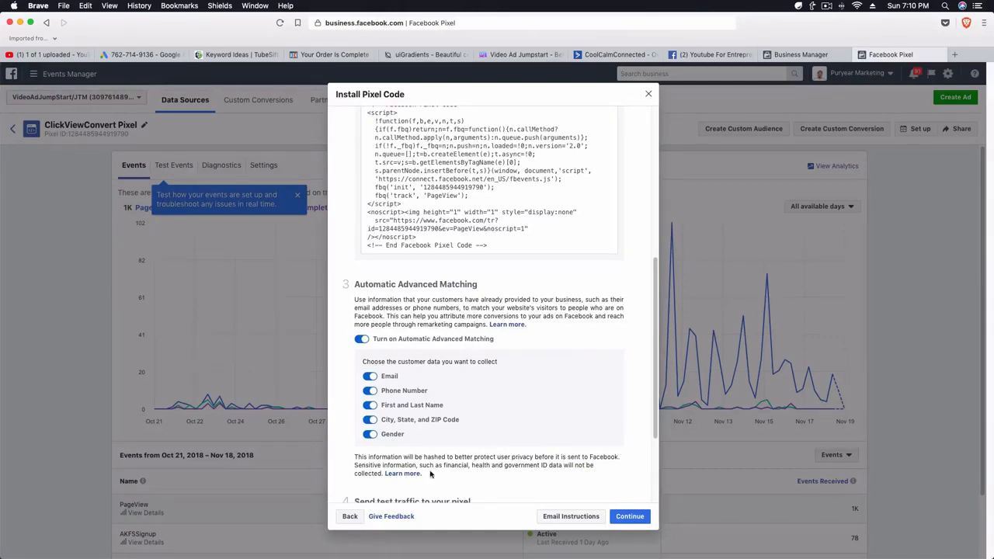
scroll(461, 438, down, 3)
scroll(454, 388, up, 10)
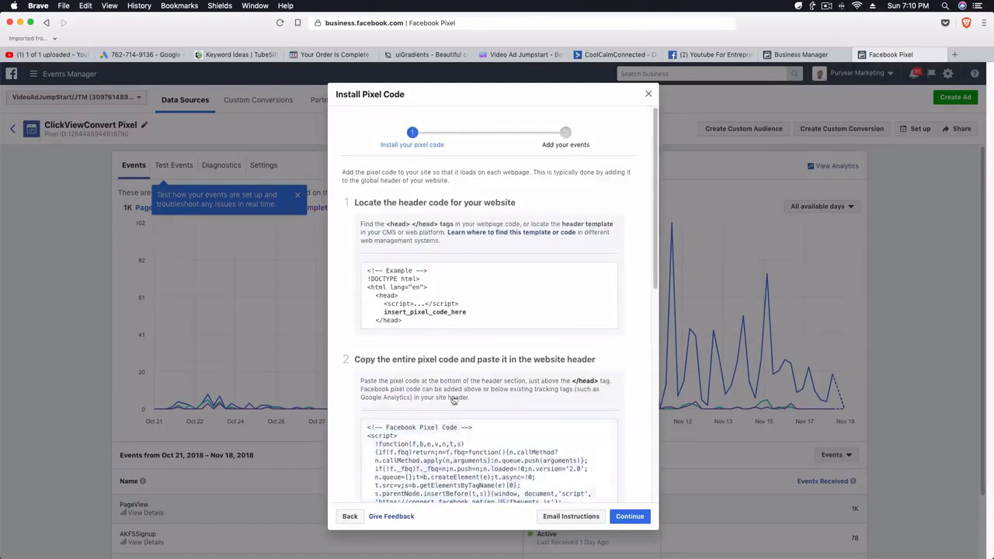
scroll(451, 389, down, 8)
click(458, 300)
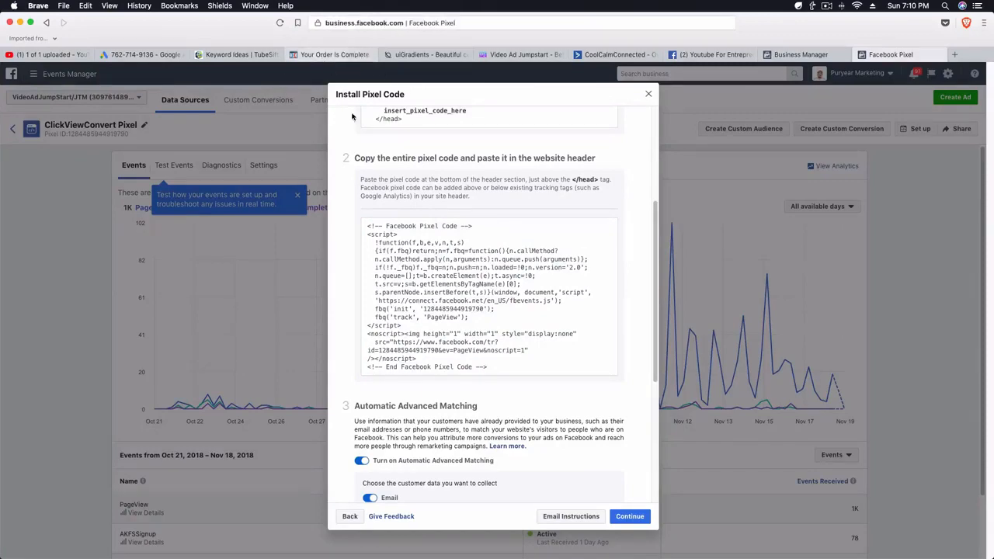
- Switch to ClickFunnels, exit the page editor and open the settings of the Video Ad Jumpstart funnel
click(332, 56)
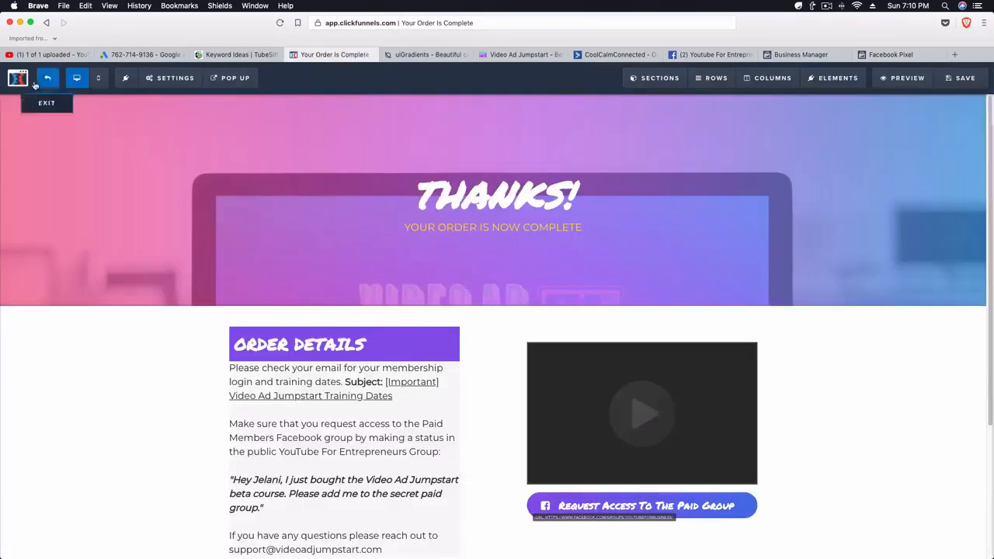
click(39, 80)
click(584, 152)
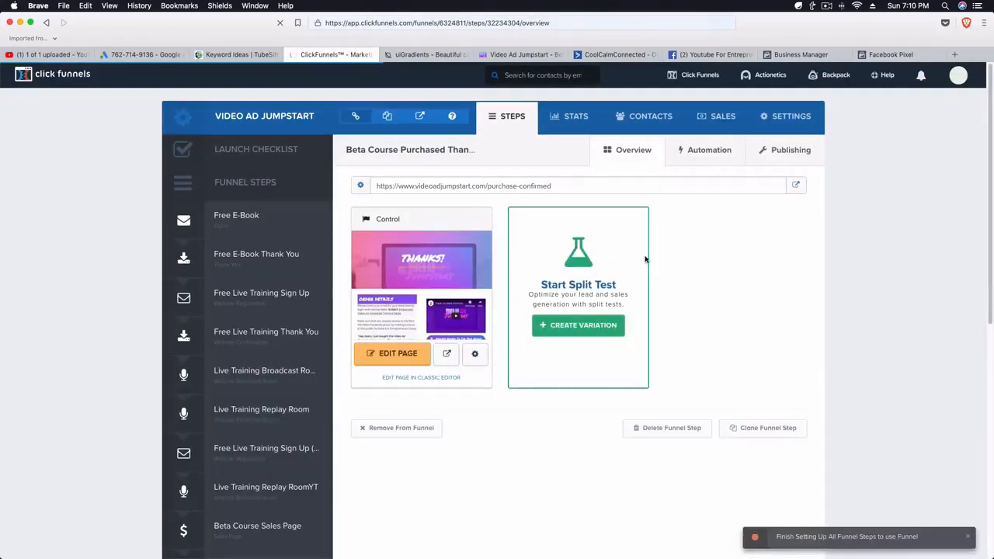
click(805, 122)
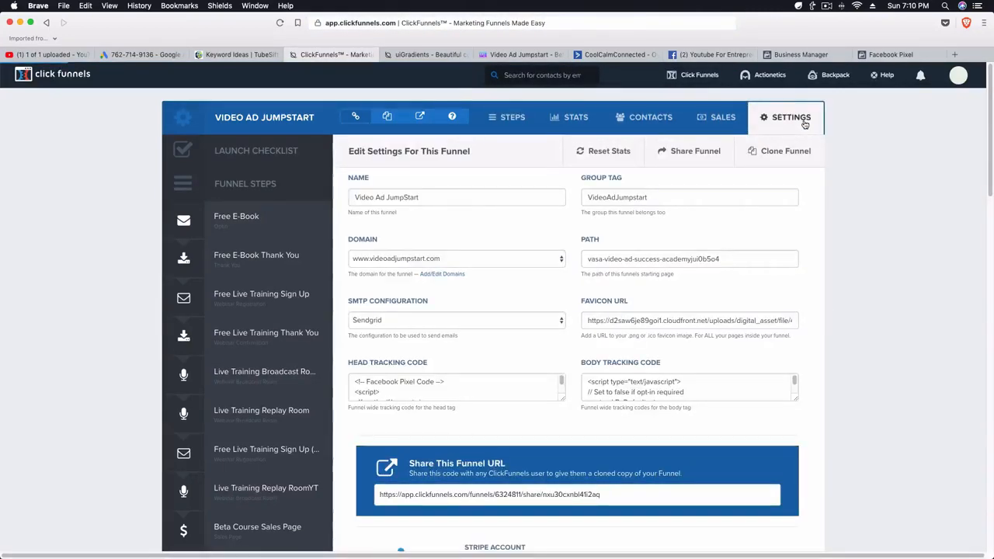
- Enlarge the funnel's head tracking code field and review the Facebook pixel code it contains
scroll(365, 428, down, 5)
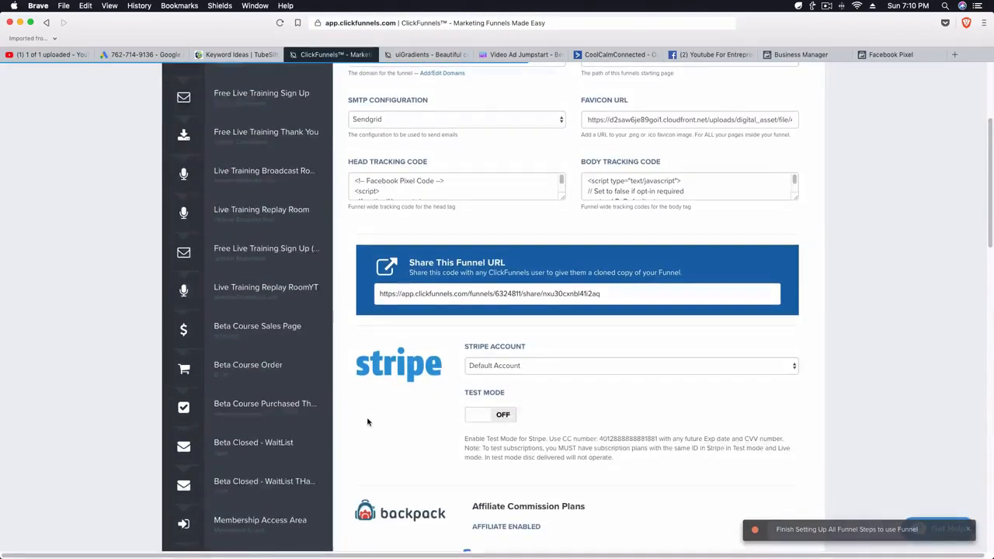
scroll(420, 232, up, 2)
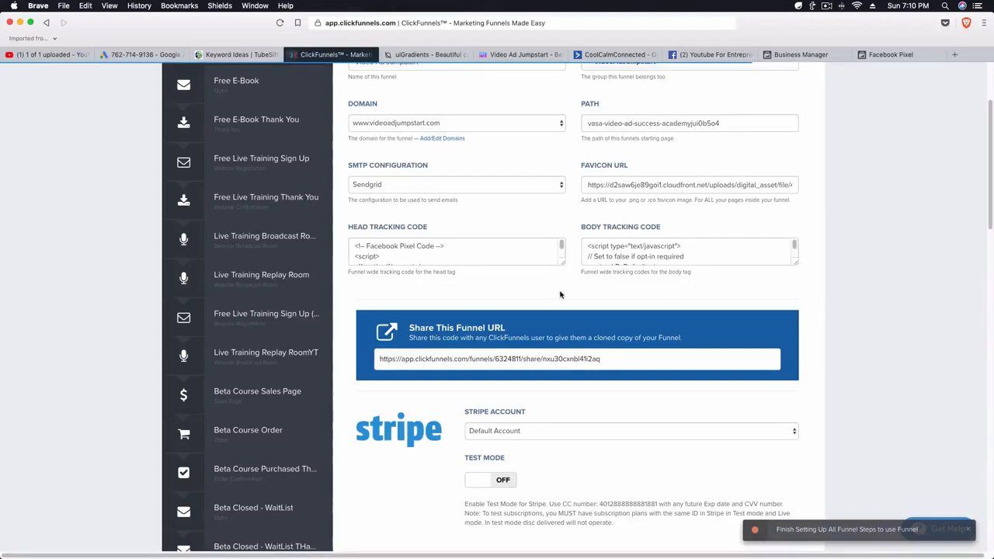
drag(563, 263, 595, 412)
scroll(595, 412, up, 4)
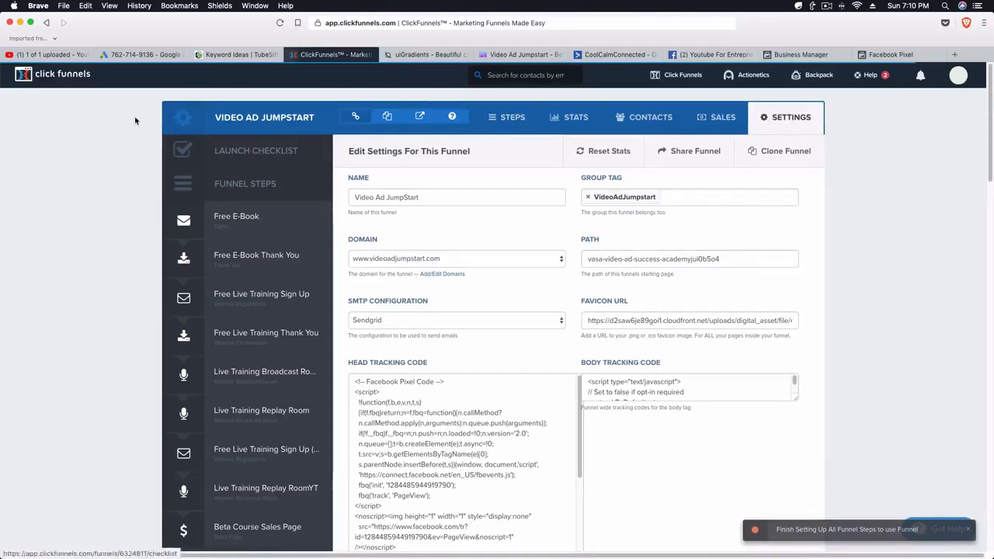
scroll(229, 414, down, 5)
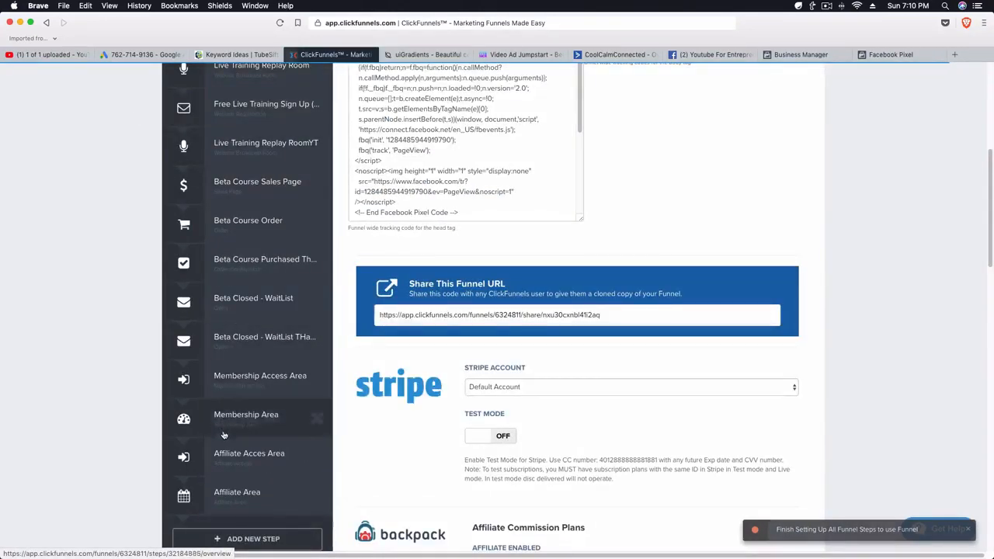
scroll(233, 420, up, 5)
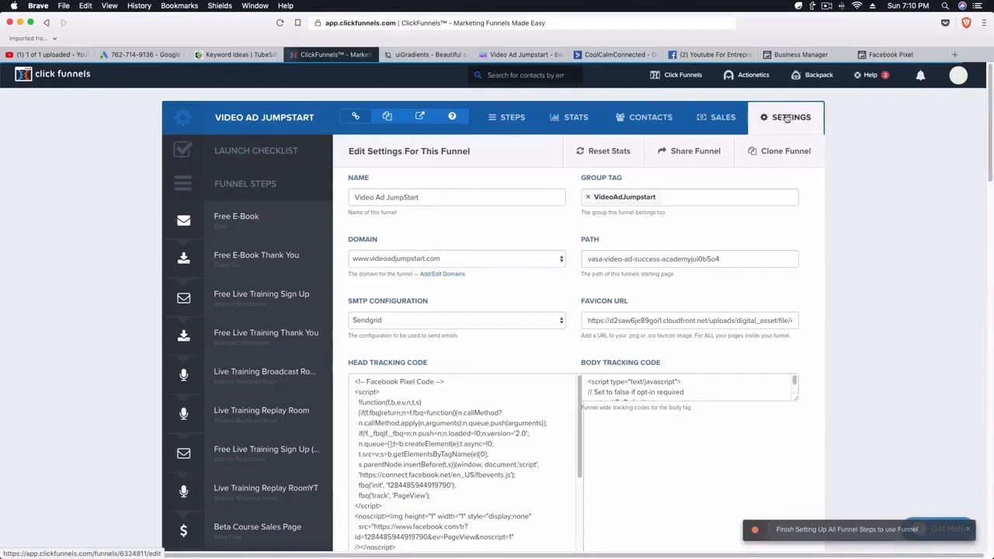
scroll(444, 371, down, 2)
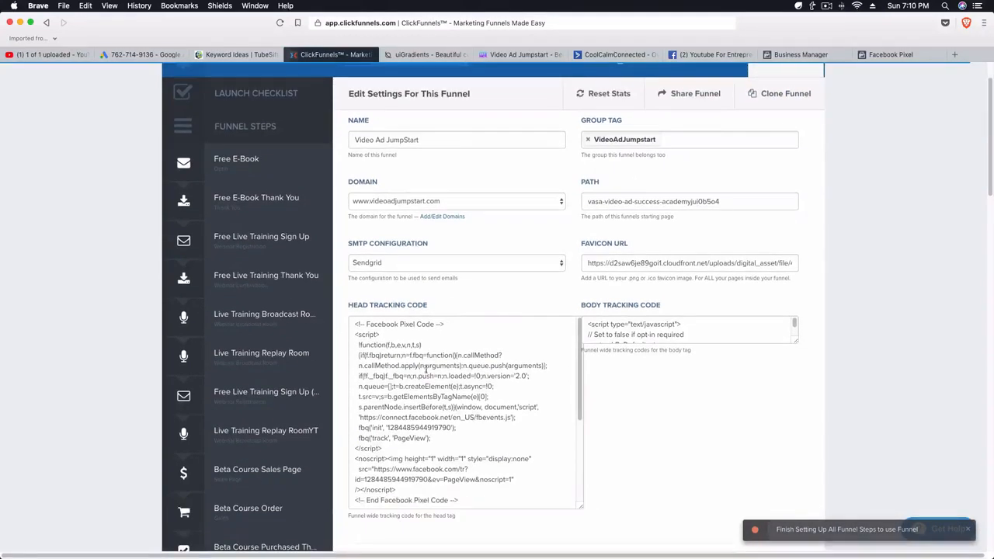
scroll(425, 442, down, 1)
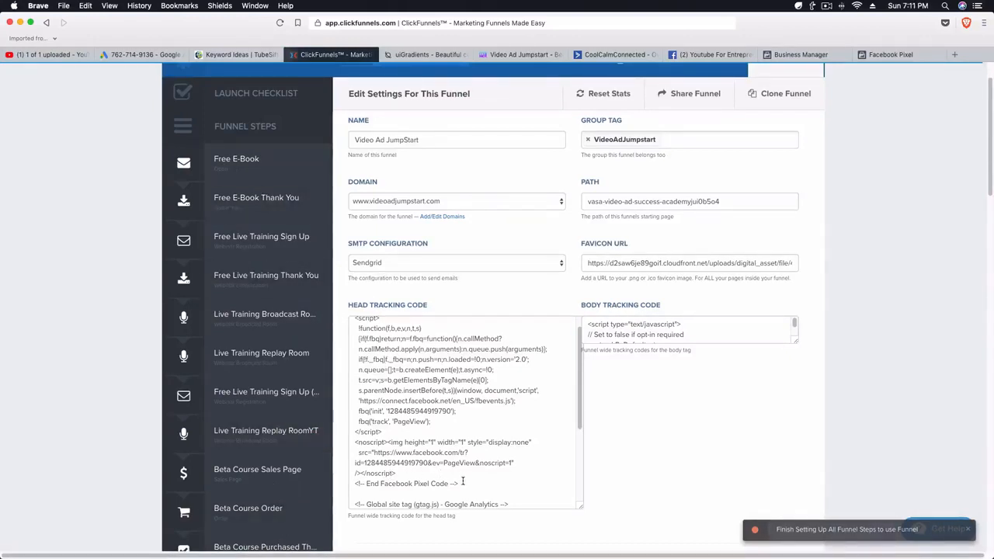
- Replace the Facebook Pixel block in the head tracking code with the copied pixel code and save the funnel settings
drag(463, 482, 347, 309)
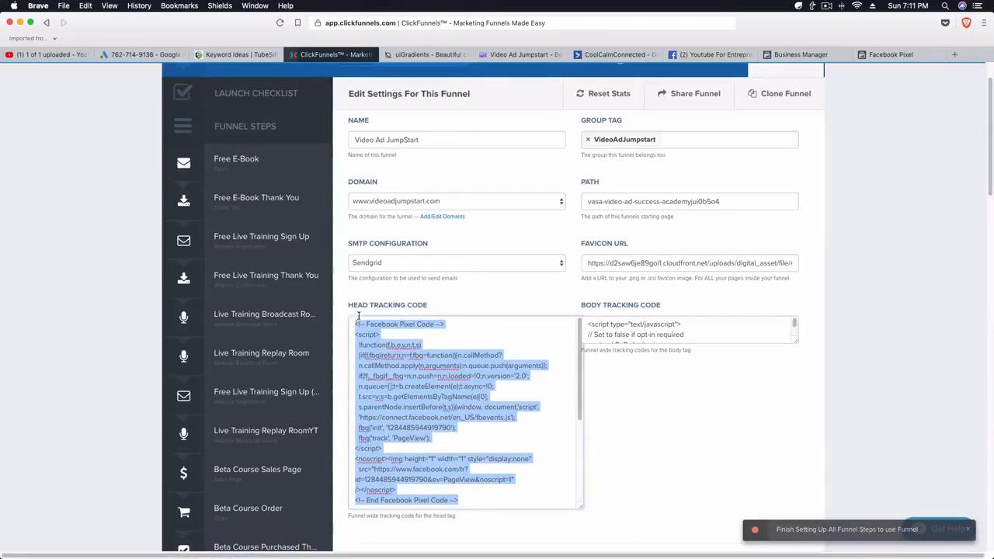
key(super+v)
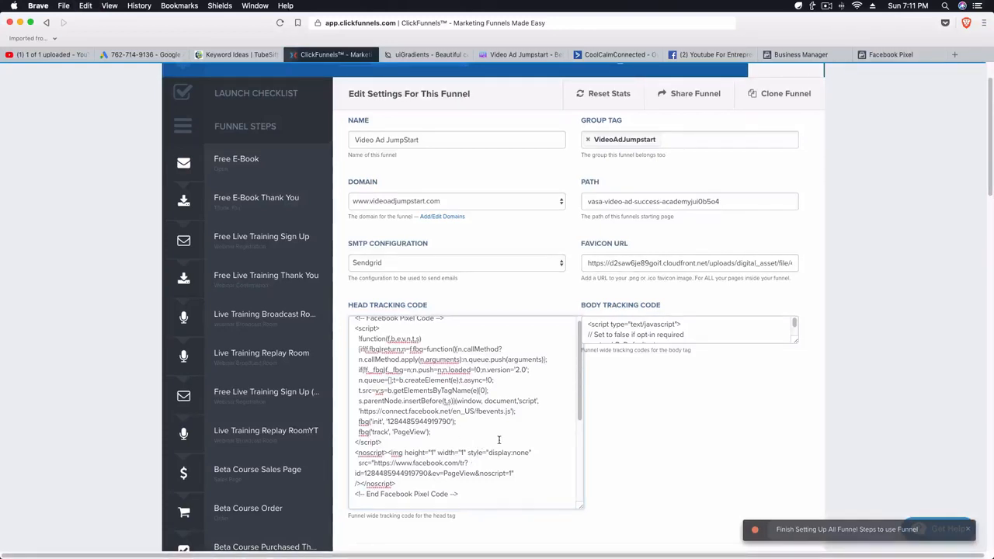
key(super+z)
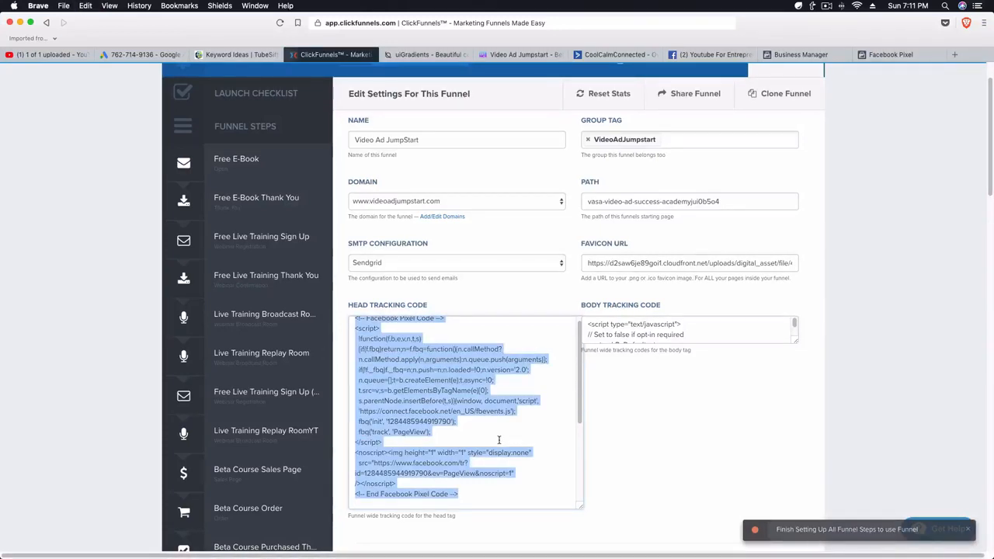
key(super+v)
scroll(500, 441, down, 4)
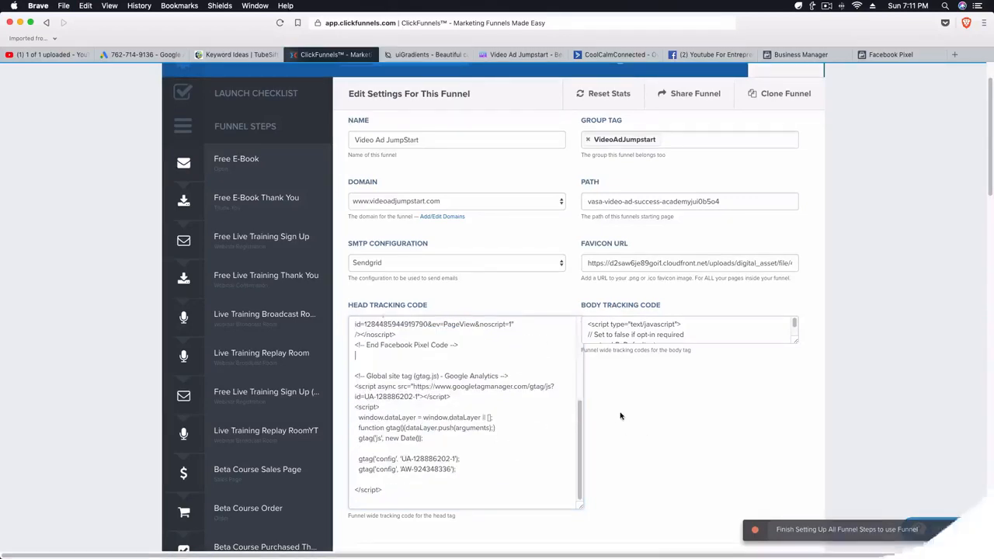
scroll(646, 428, down, 20)
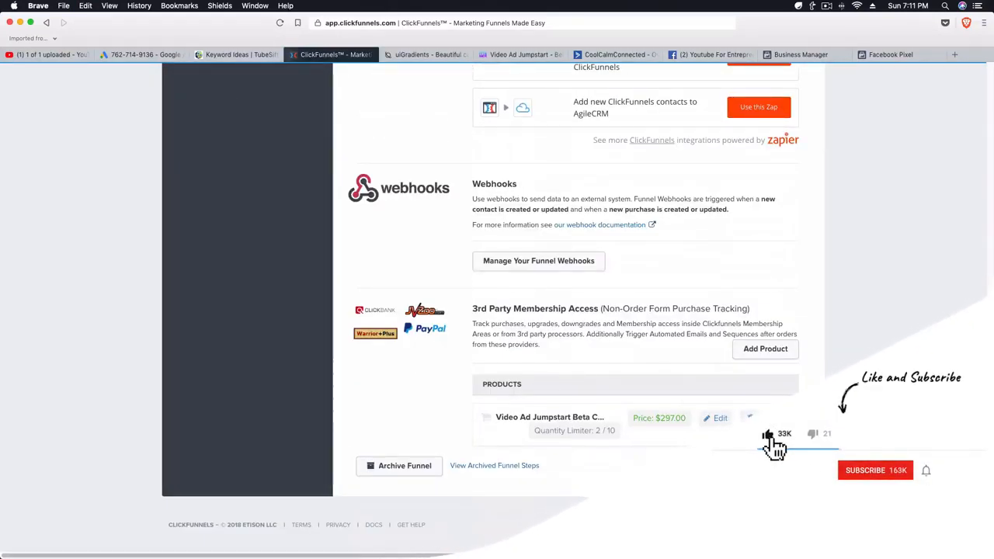
click(742, 466)
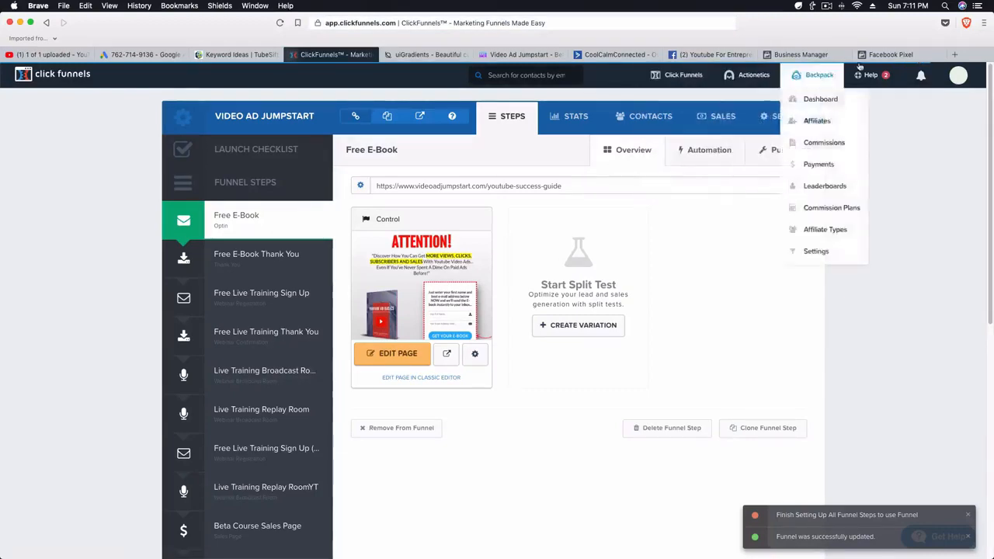
- Switch to Facebook Events Manager, review the Automatic Advanced Matching and test traffic sections, and continue to the Add your events stage
click(886, 55)
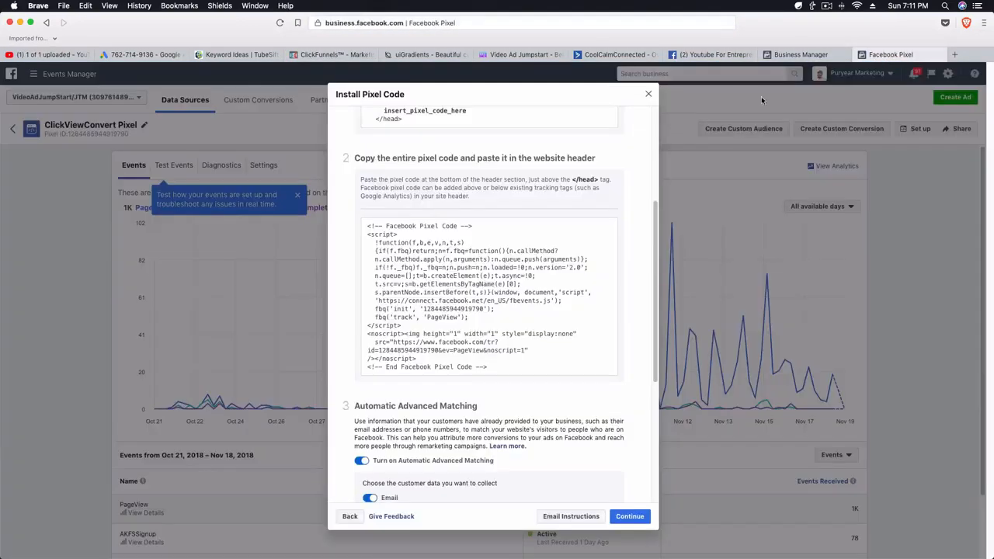
scroll(445, 417, down, 5)
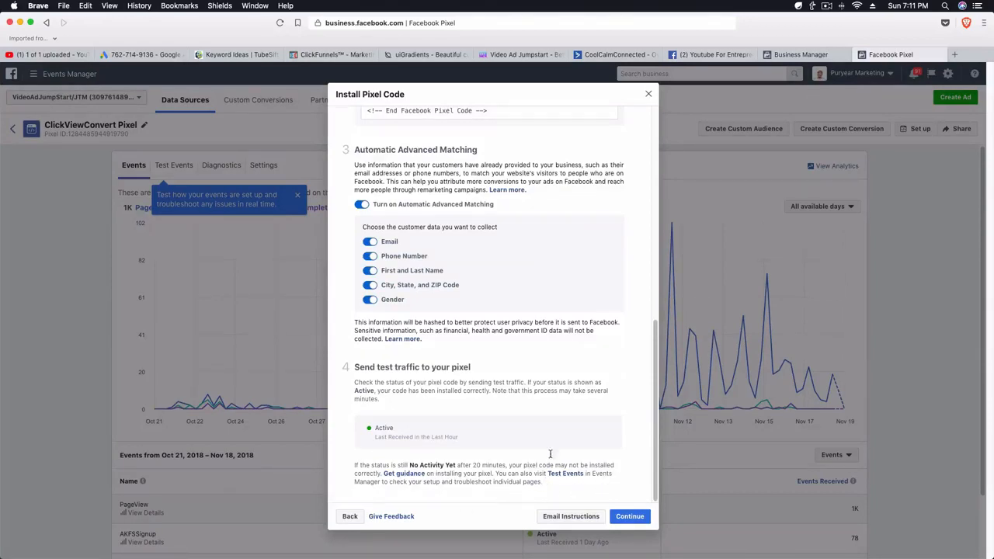
scroll(536, 458, up, 10)
scroll(524, 439, down, 10)
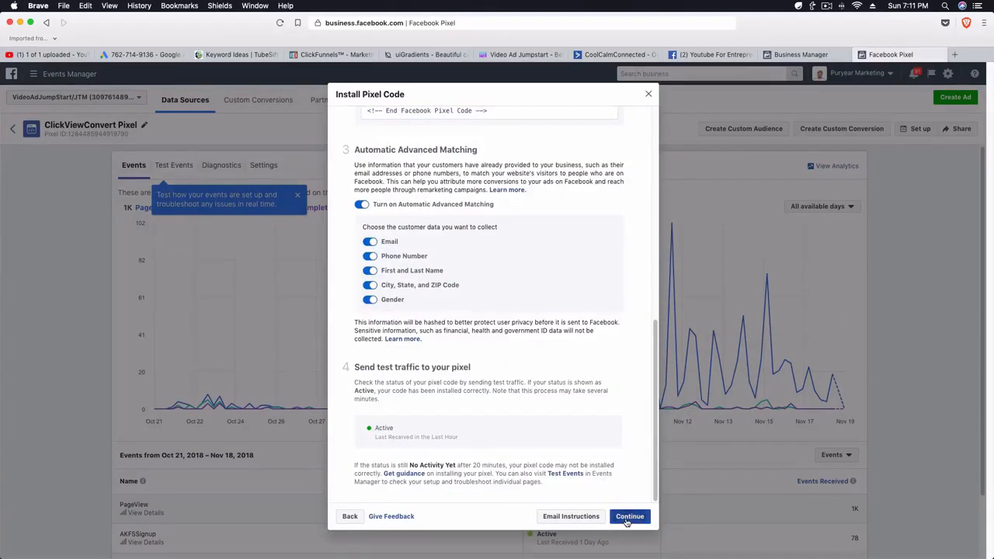
click(628, 519)
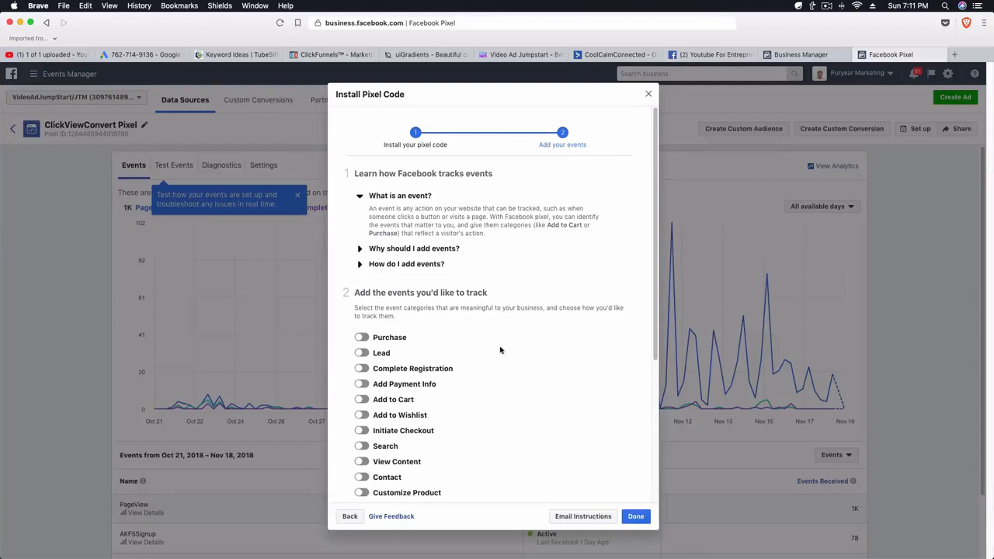
scroll(425, 346, down, 1)
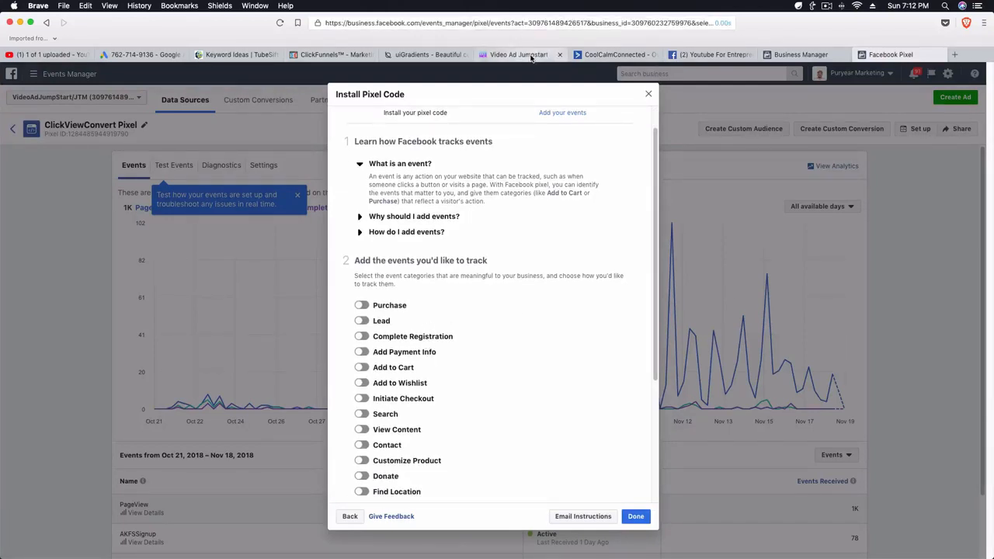
- Switch to ClickFunnels, open the Free E-Book opt-in page in the editor and check its tracking code
click(531, 56)
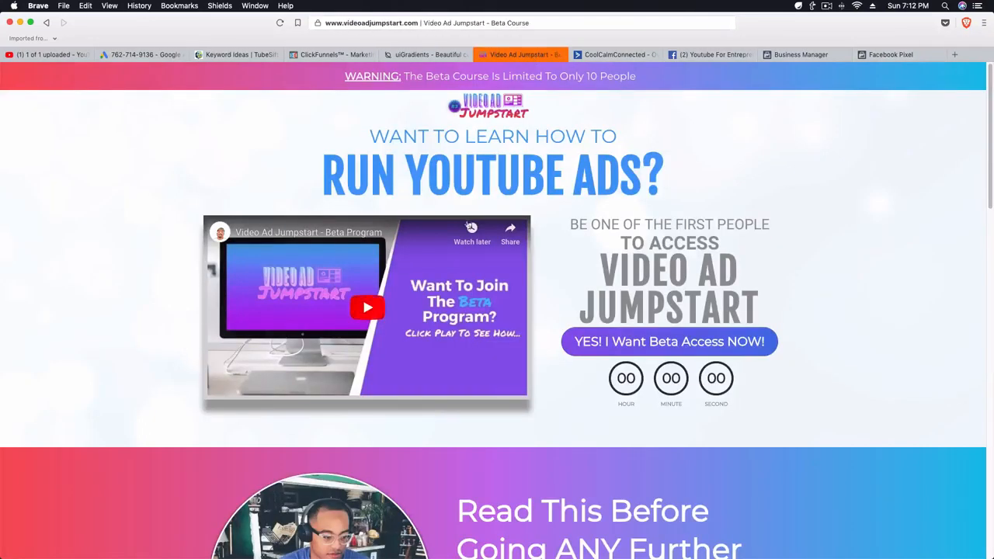
click(334, 56)
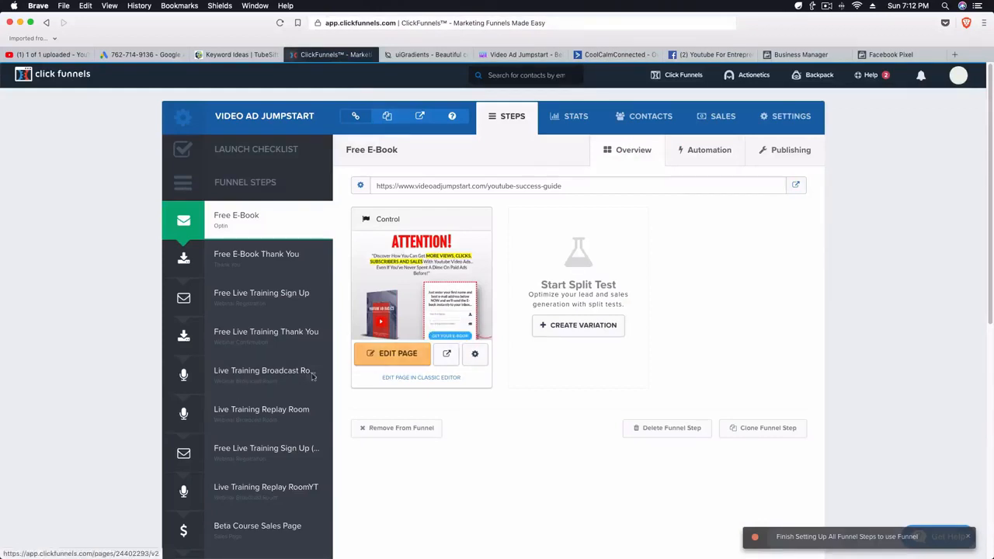
click(375, 356)
click(396, 353)
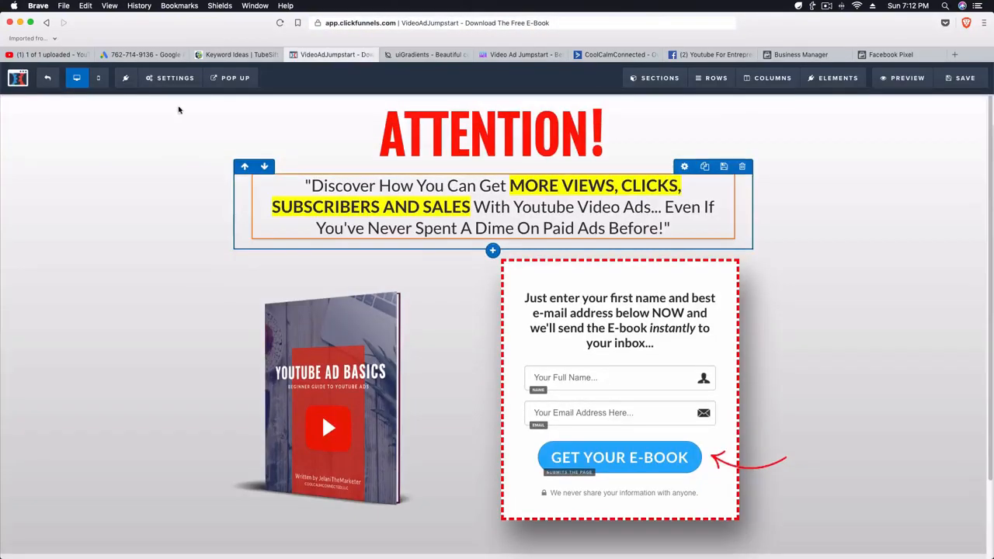
mouse_move(176, 85)
click(188, 142)
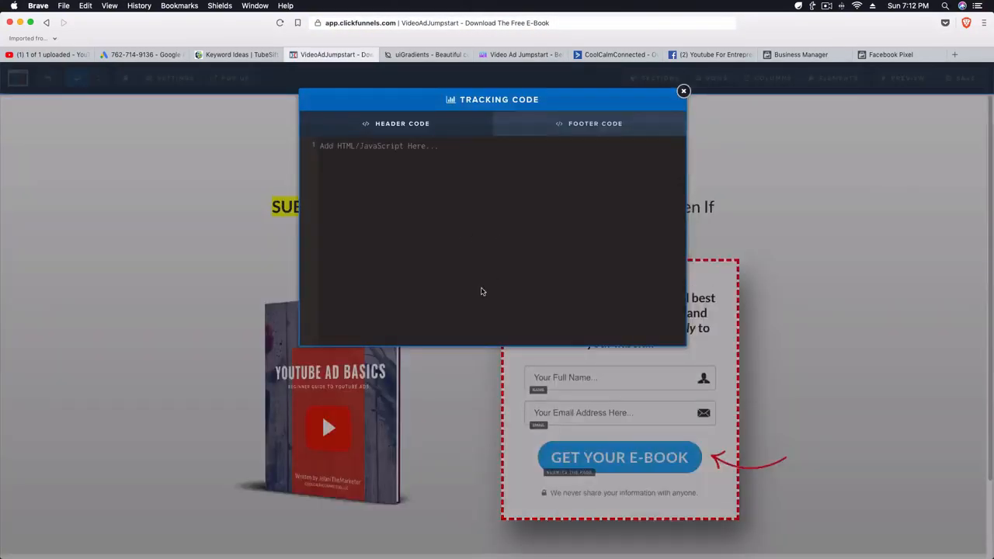
click(684, 92)
- Switch to Facebook Events Manager, turn on the View Content event and copy its Track Event on Page Load code
click(886, 54)
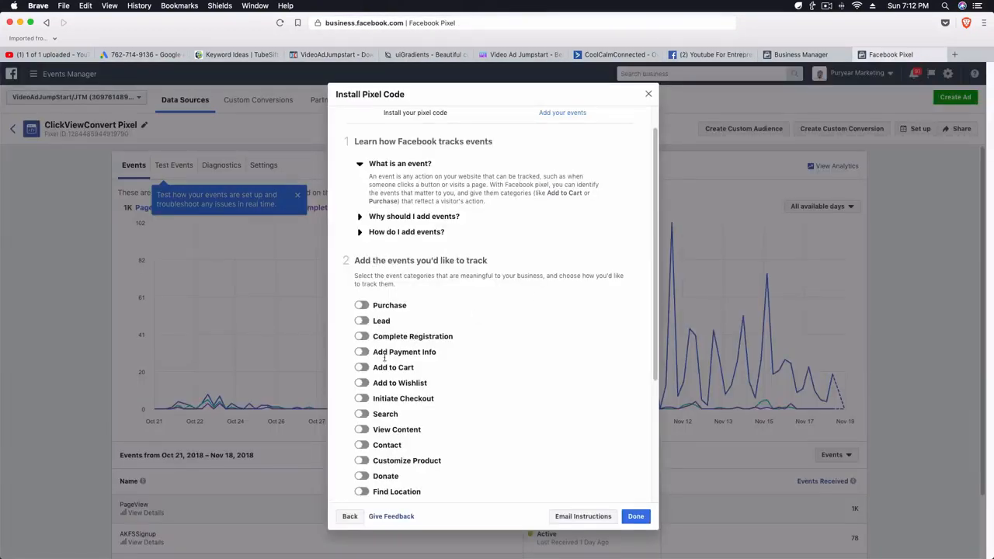
scroll(376, 413, down, 1)
click(365, 417)
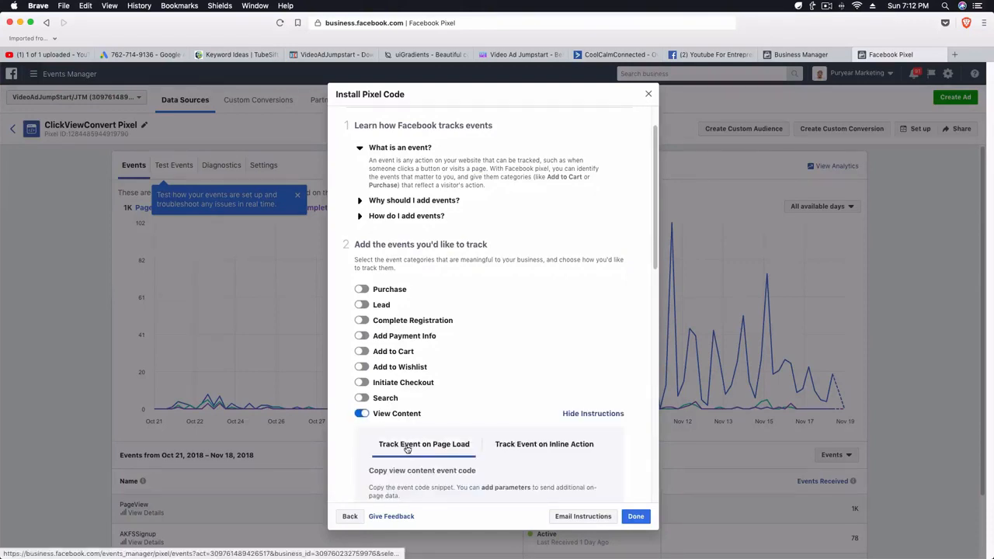
scroll(405, 444, down, 5)
scroll(406, 444, down, 1)
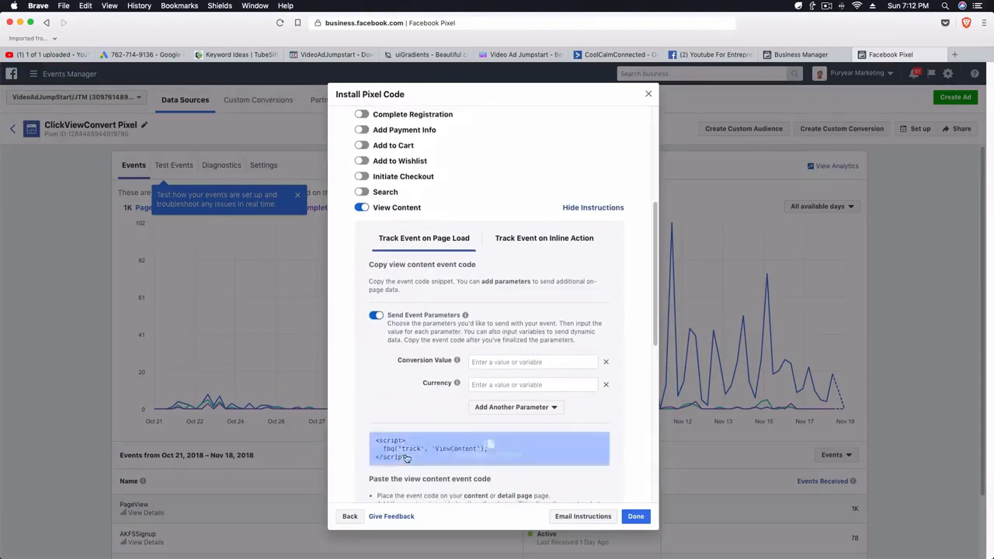
click(406, 456)
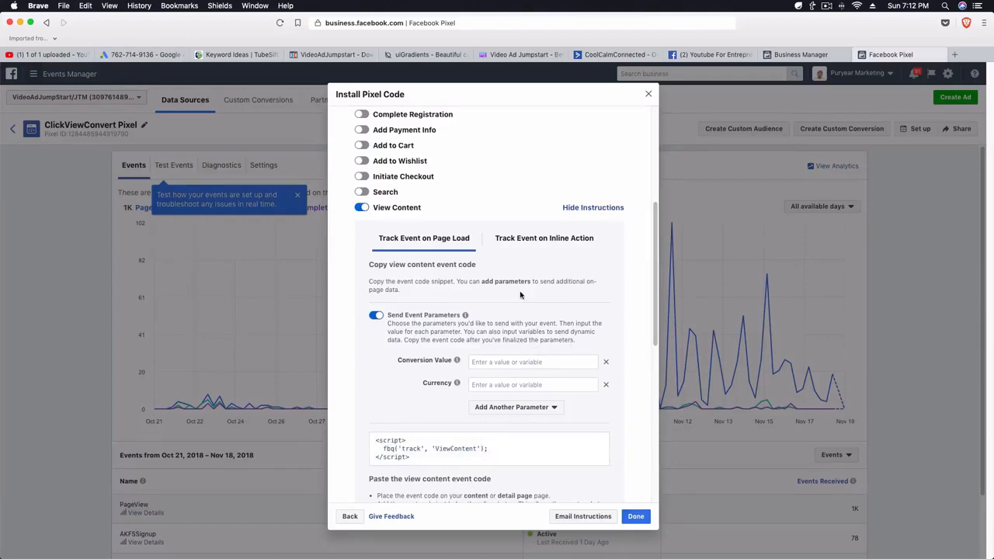
mouse_move(536, 439)
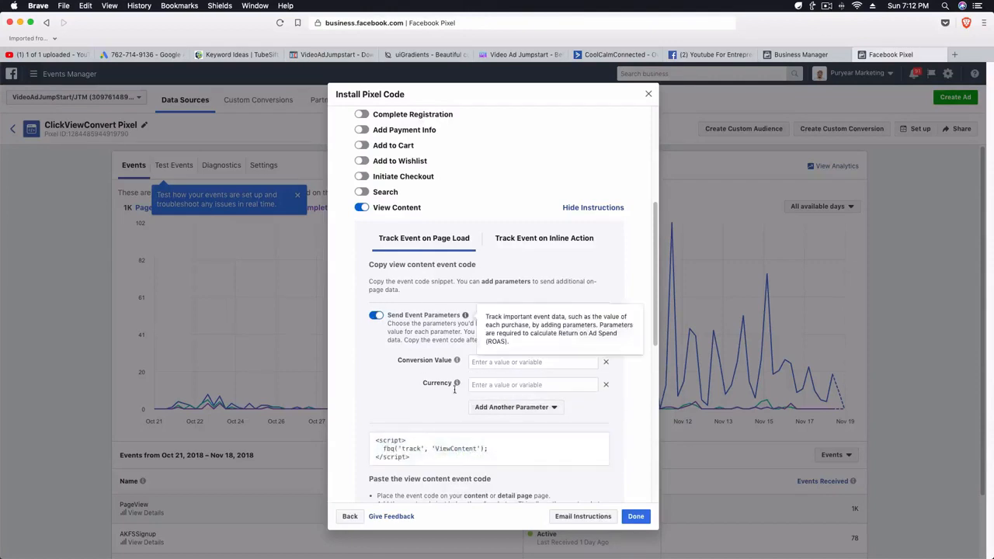
click(450, 449)
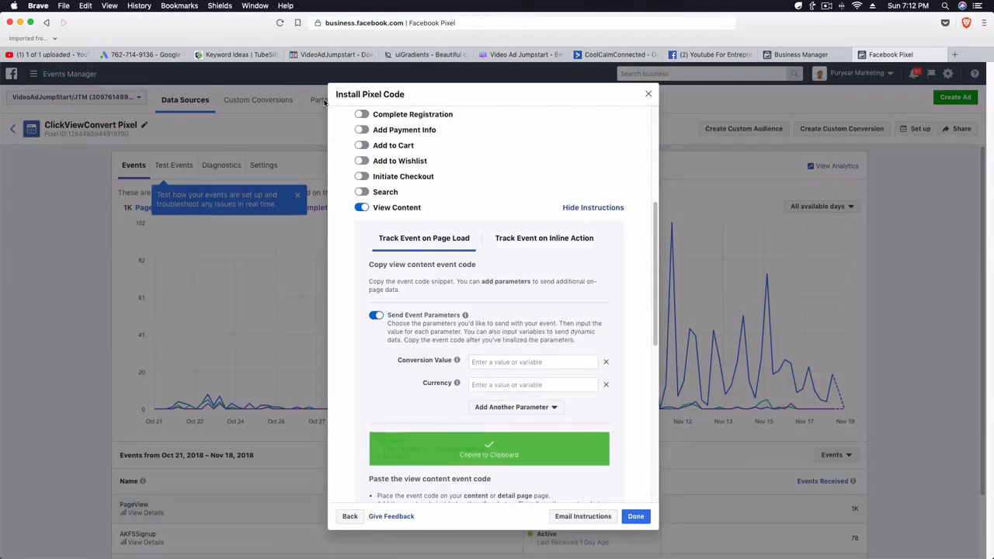
- Switch to ClickFunnels and paste the copied ViewContent event script into the Free E-Book page's footer tracking code
click(335, 55)
mouse_move(171, 78)
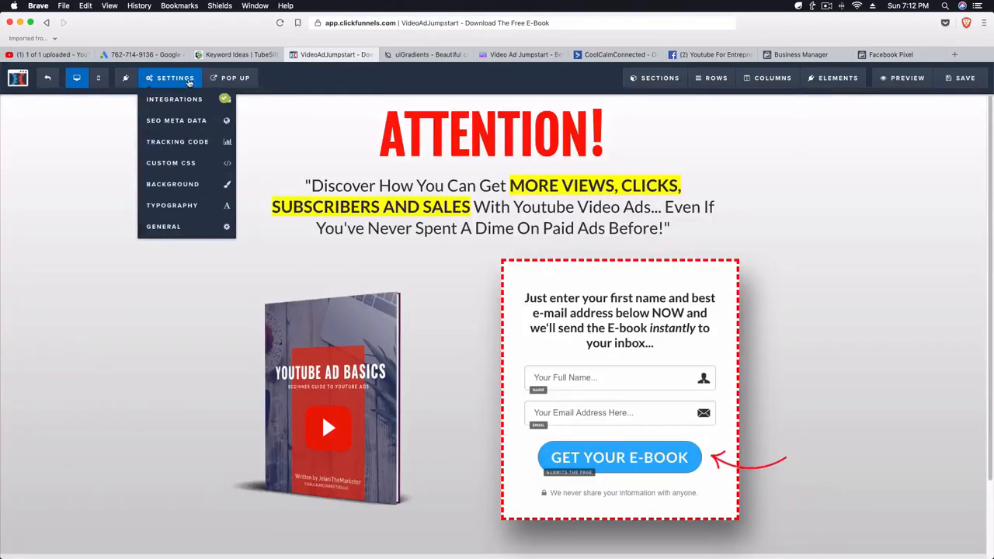
click(186, 142)
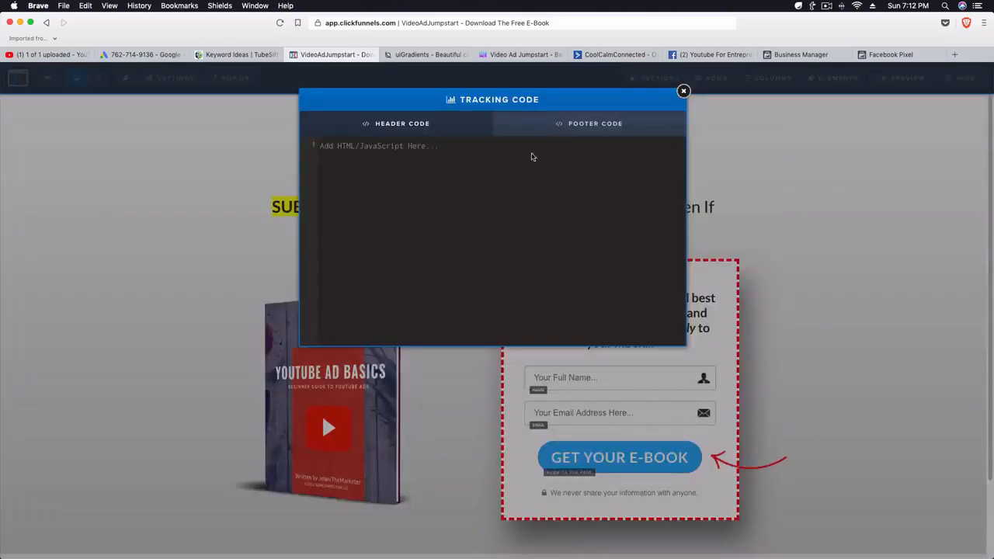
key(super+v)
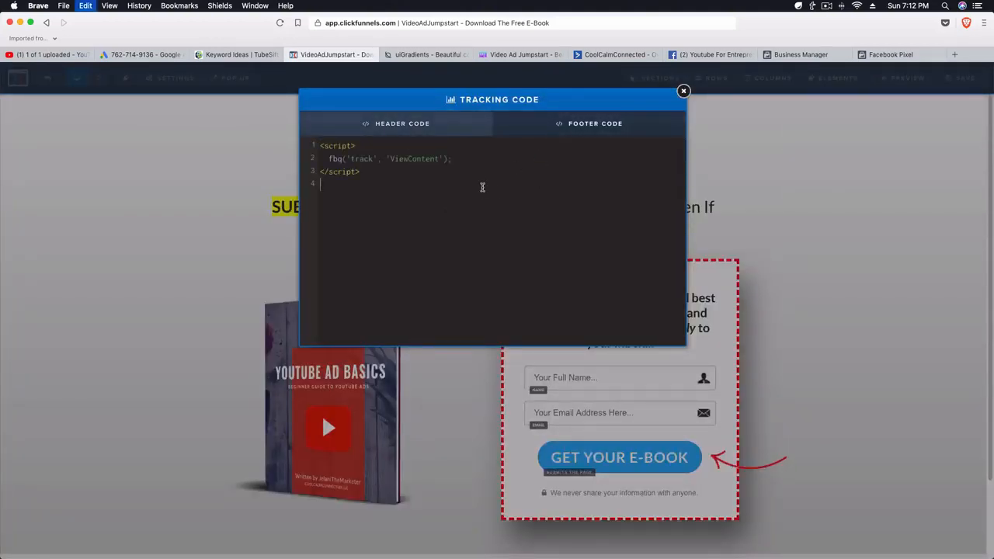
- Check Facebook's placement instructions for the View Content event code and return to the ClickFunnels tracking code
click(891, 57)
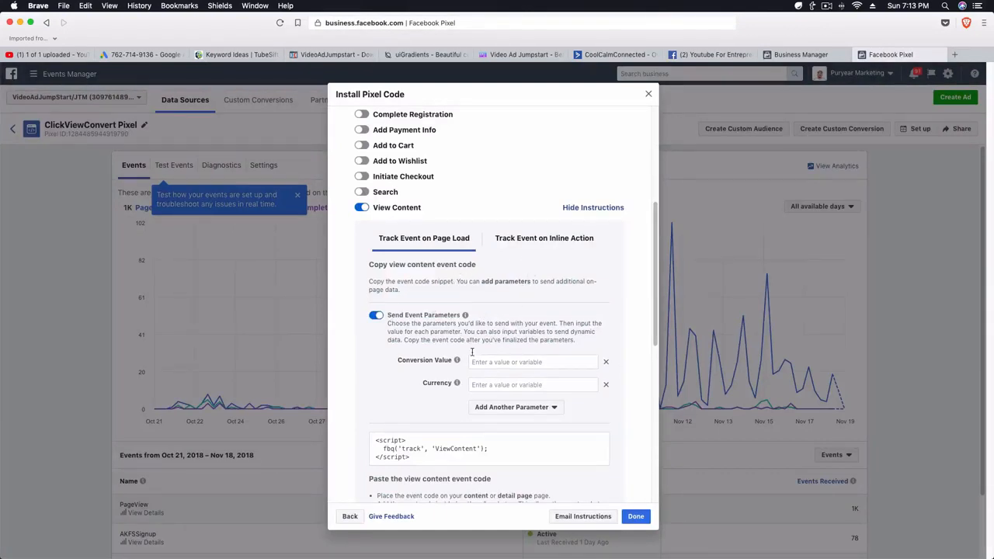
scroll(472, 351, down, 2)
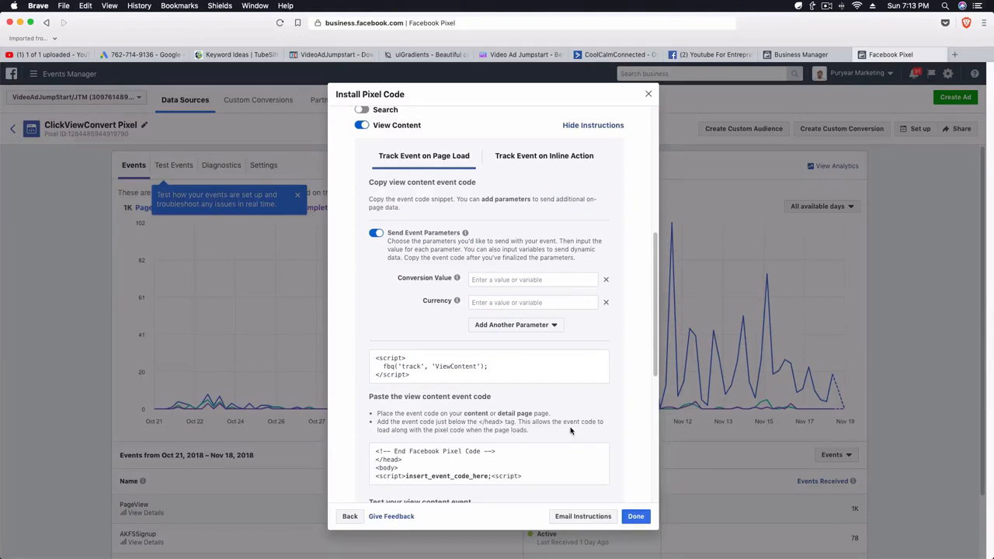
click(343, 54)
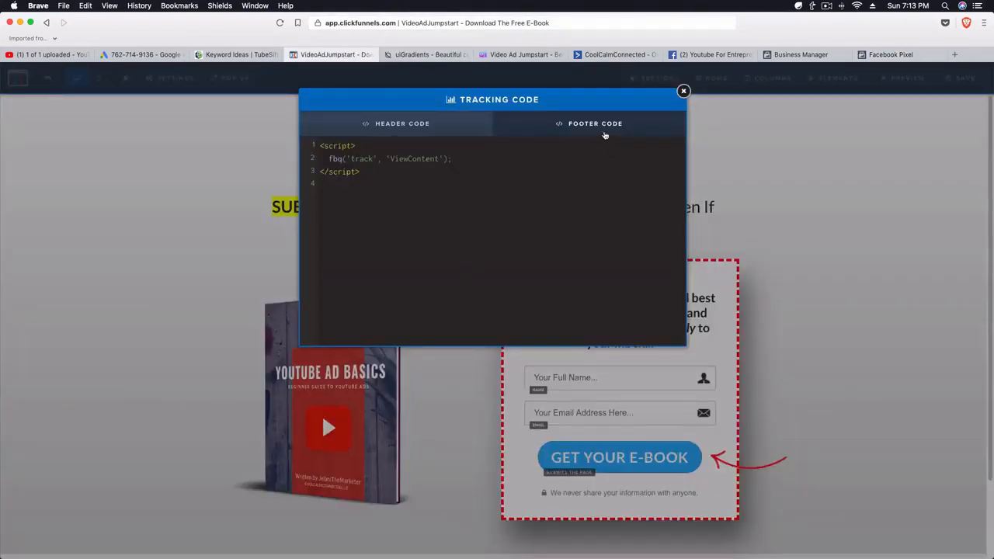
- Examine the page's header and footer tracking code to check where the ViewContent script is placed
click(398, 125)
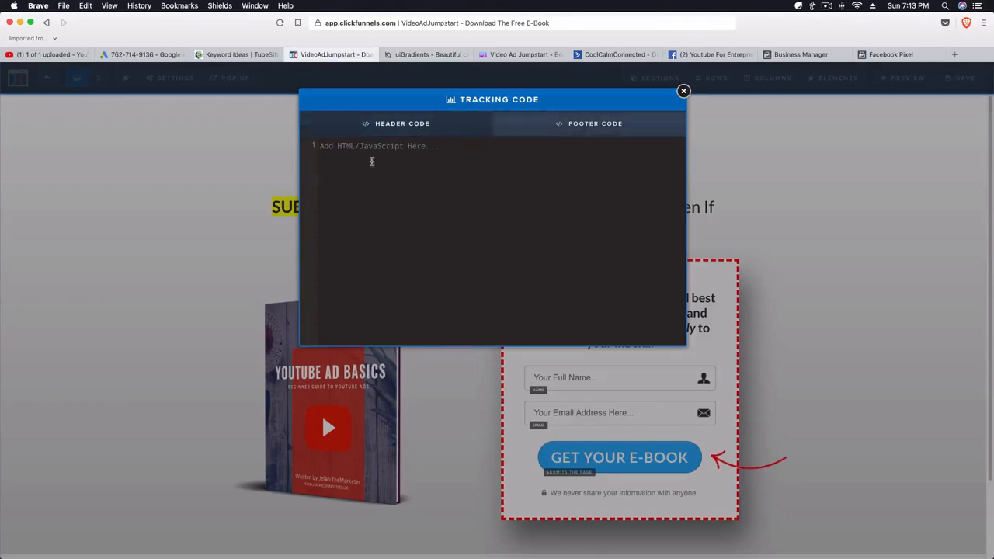
key(ctrl+v)
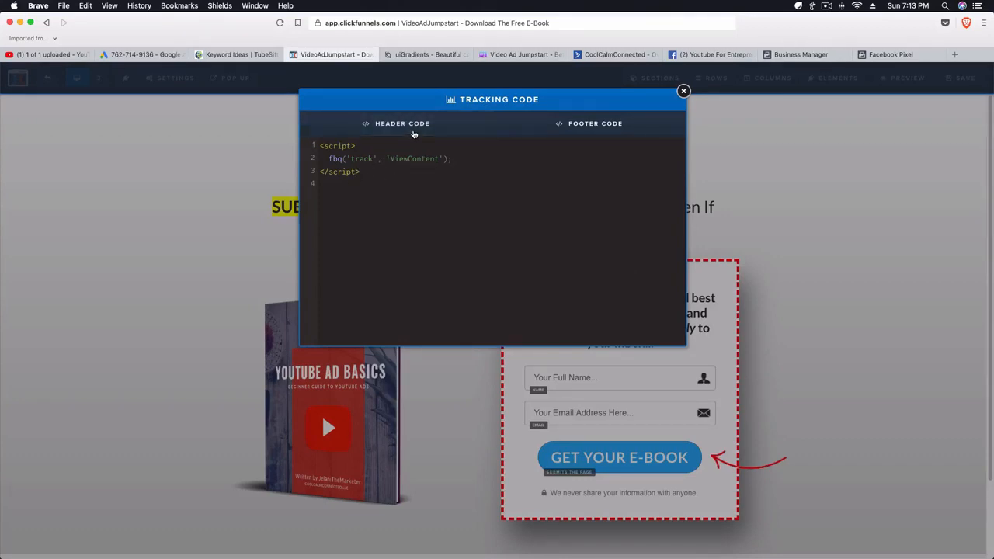
click(414, 132)
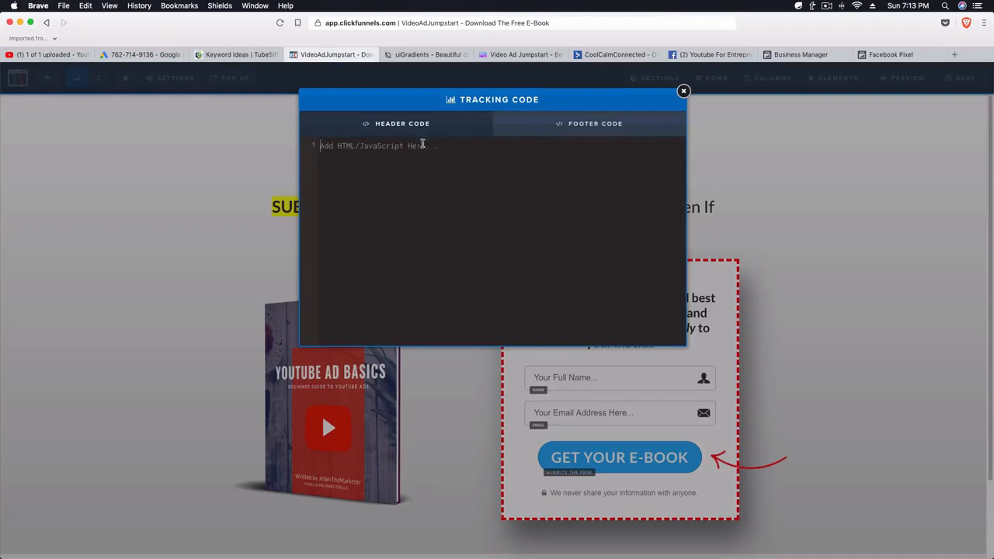
click(599, 130)
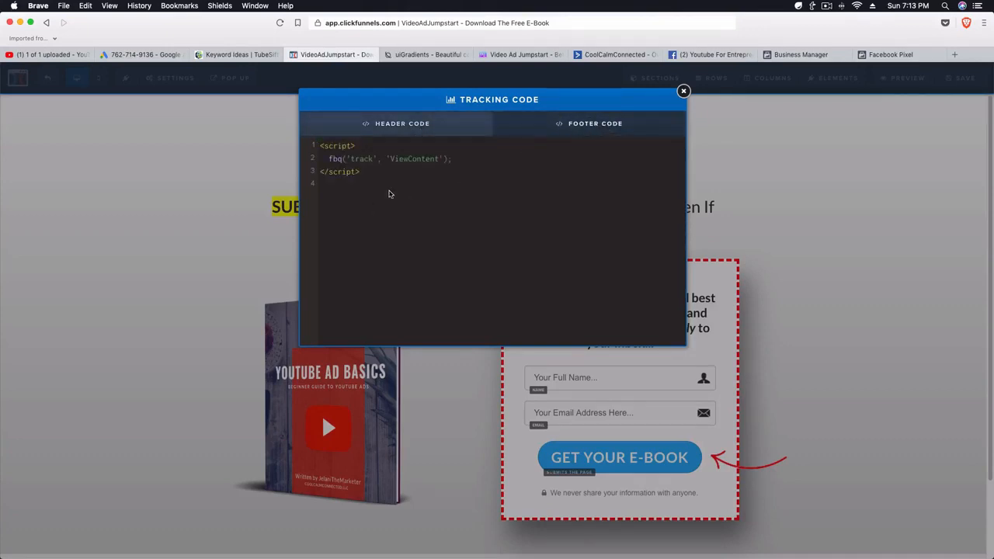
drag(360, 185, 326, 147)
click(348, 176)
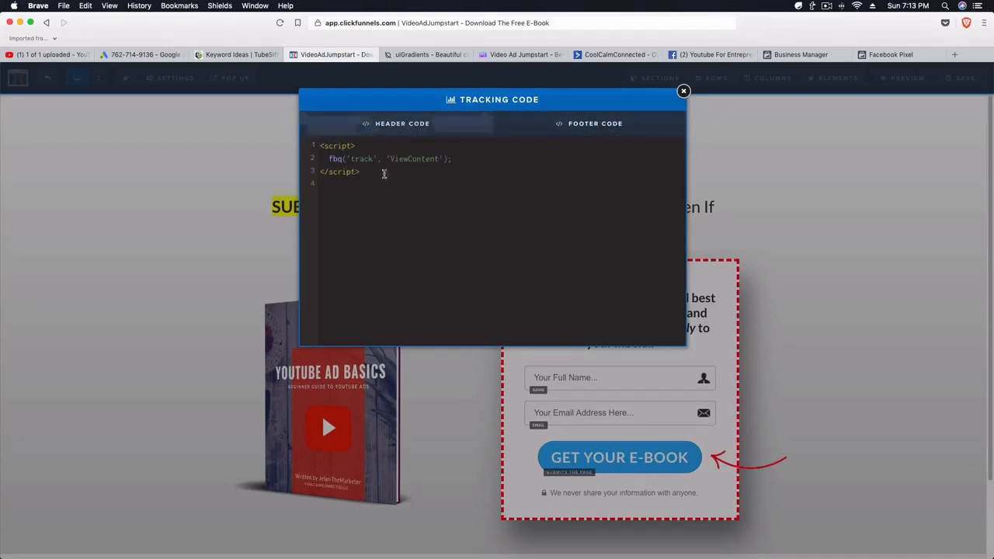
click(344, 131)
click(559, 128)
drag(389, 174, 317, 147)
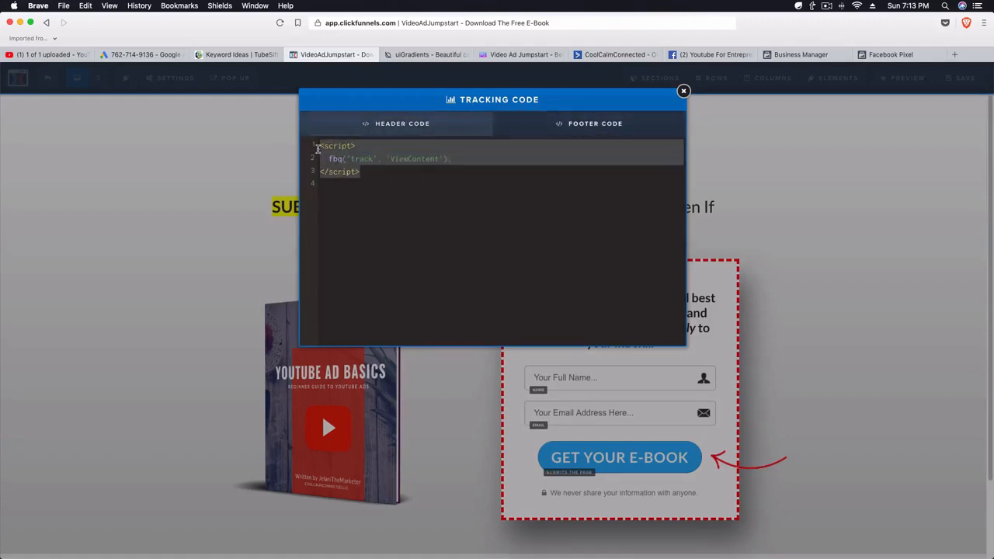
click(321, 149)
drag(409, 199, 366, 143)
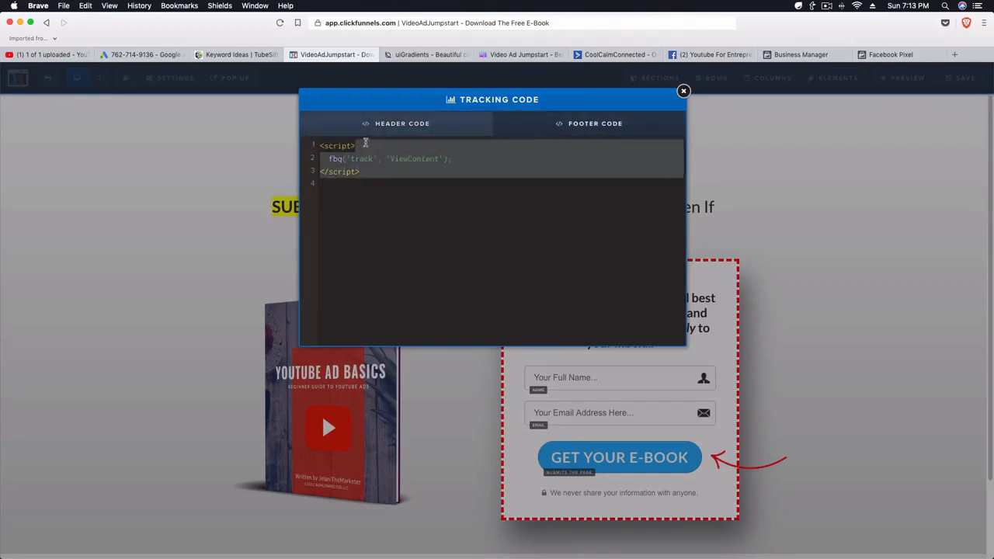
click(329, 146)
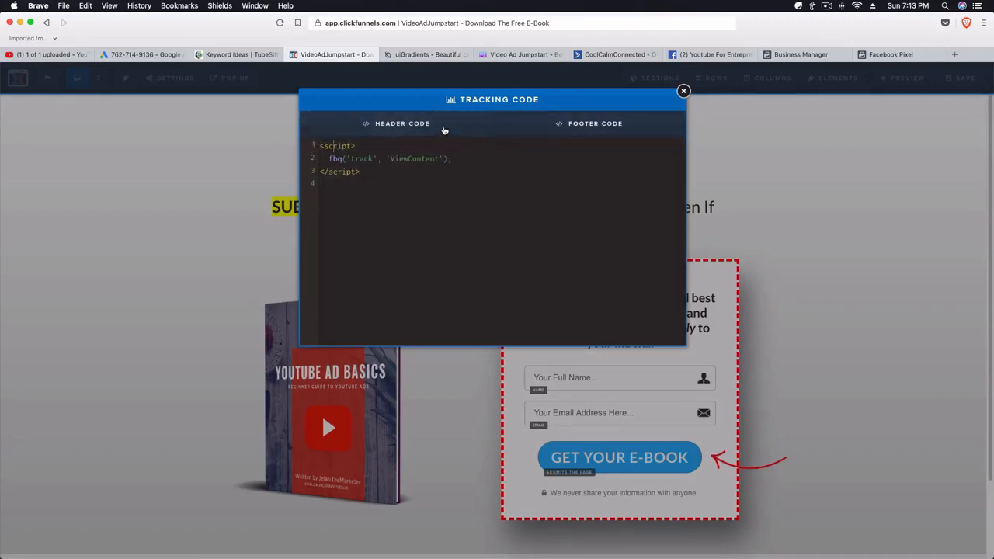
drag(373, 188, 328, 149)
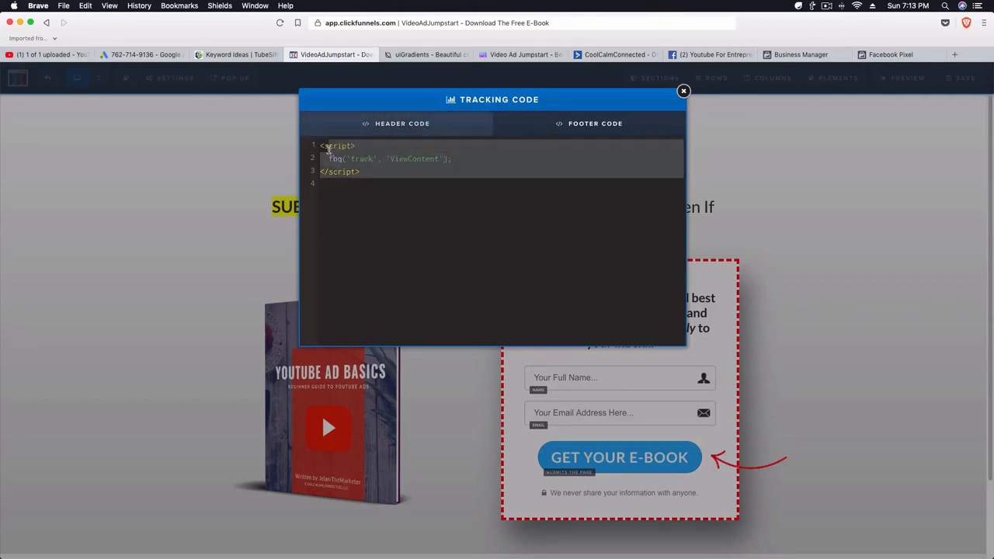
click(328, 150)
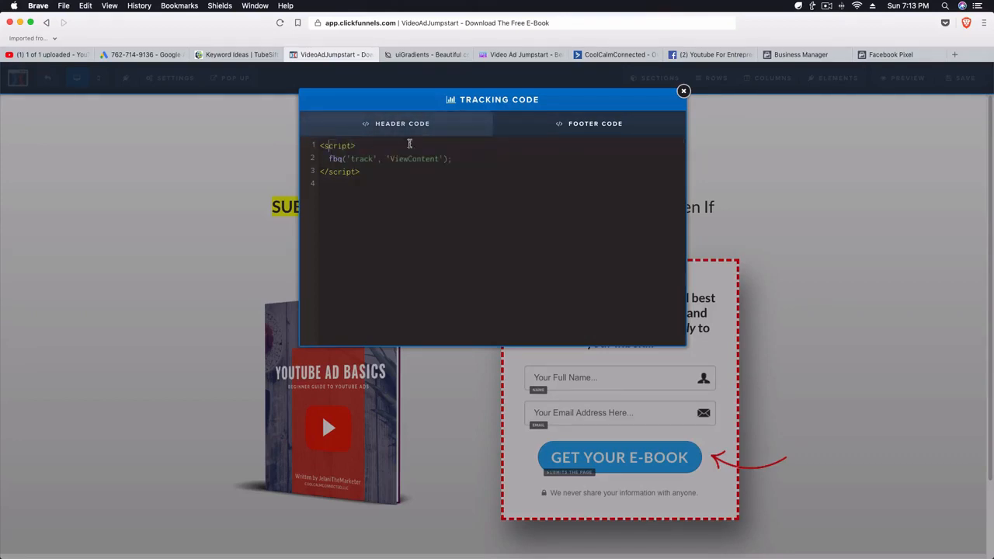
- Close the tracking code window and save the Free E-Book page
click(684, 92)
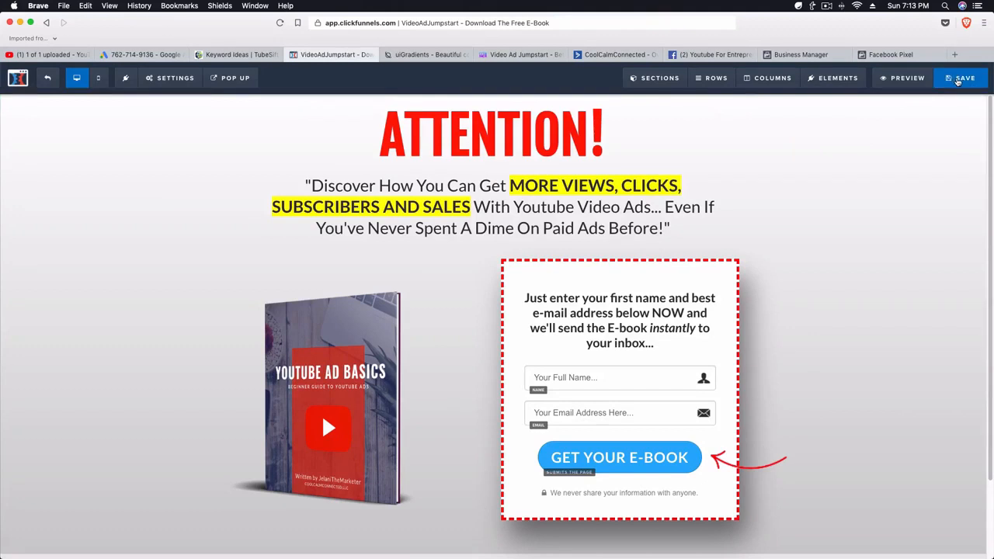
click(962, 77)
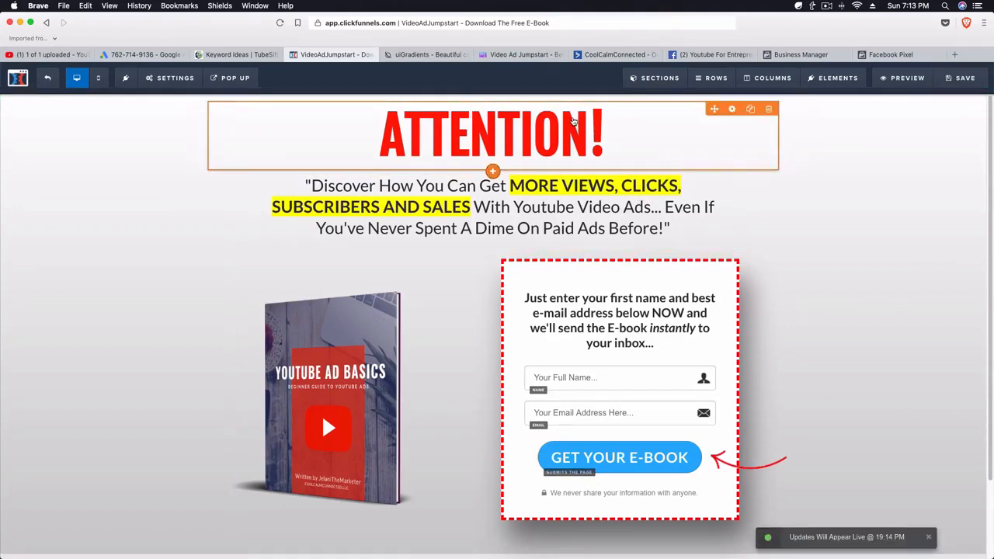
click(230, 77)
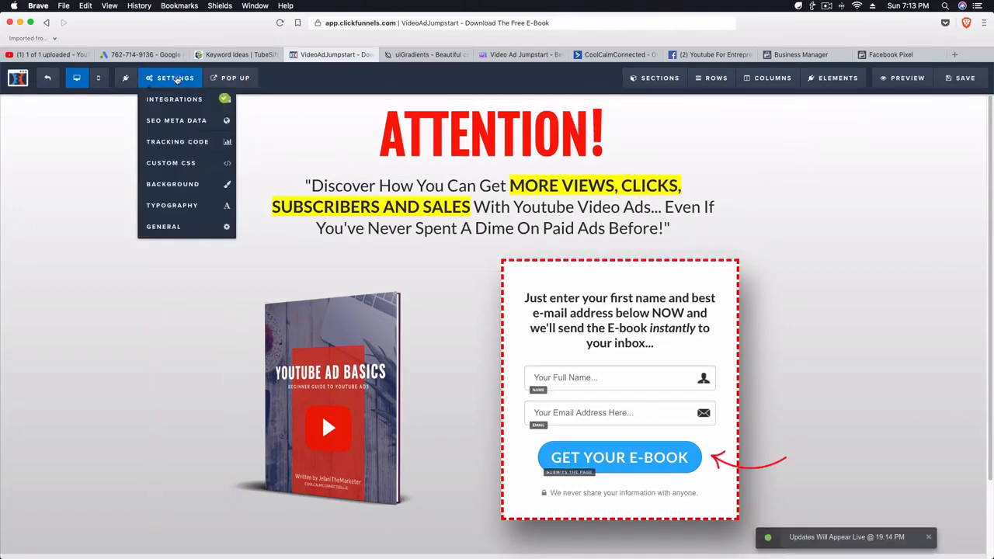
scroll(566, 327, down, 3)
scroll(661, 302, up, 3)
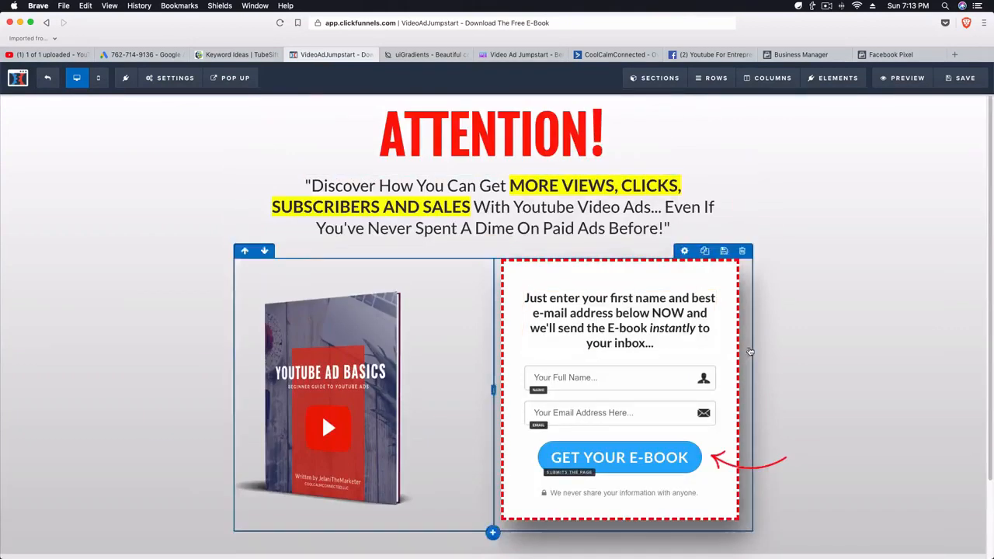
- Switch to Facebook Events Manager, turn off the View Content event and review the list of events available to track
click(891, 54)
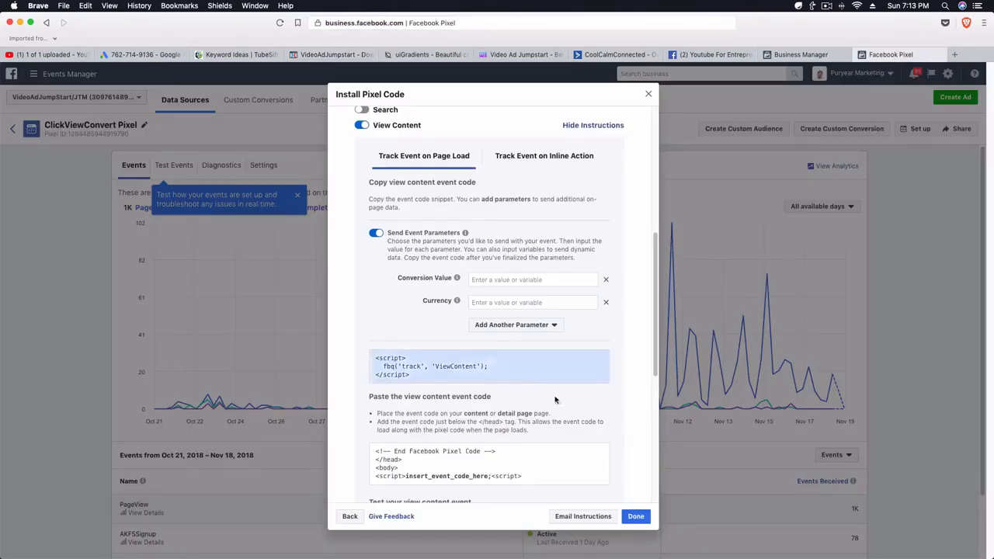
scroll(557, 402, down, 3)
scroll(513, 361, down, 3)
scroll(393, 318, up, 8)
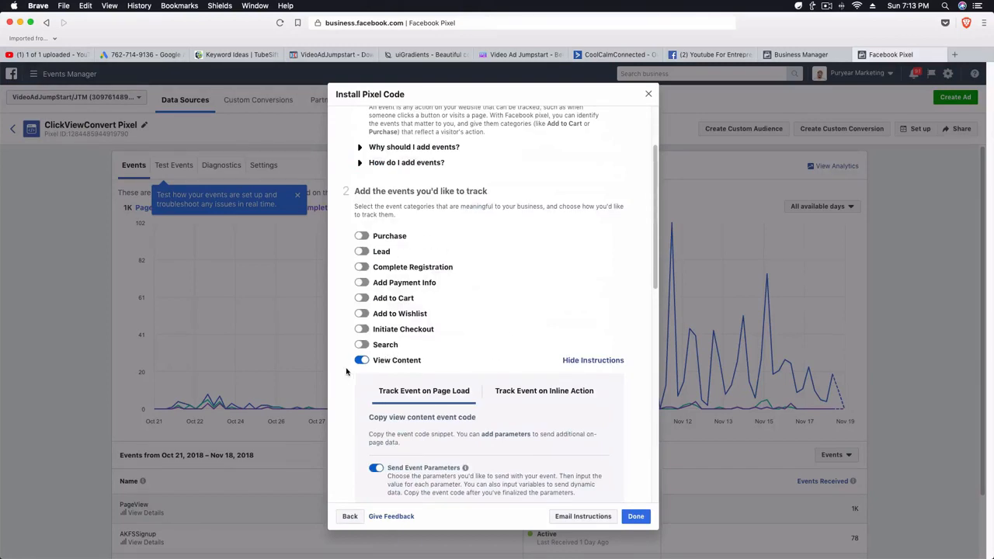
click(362, 361)
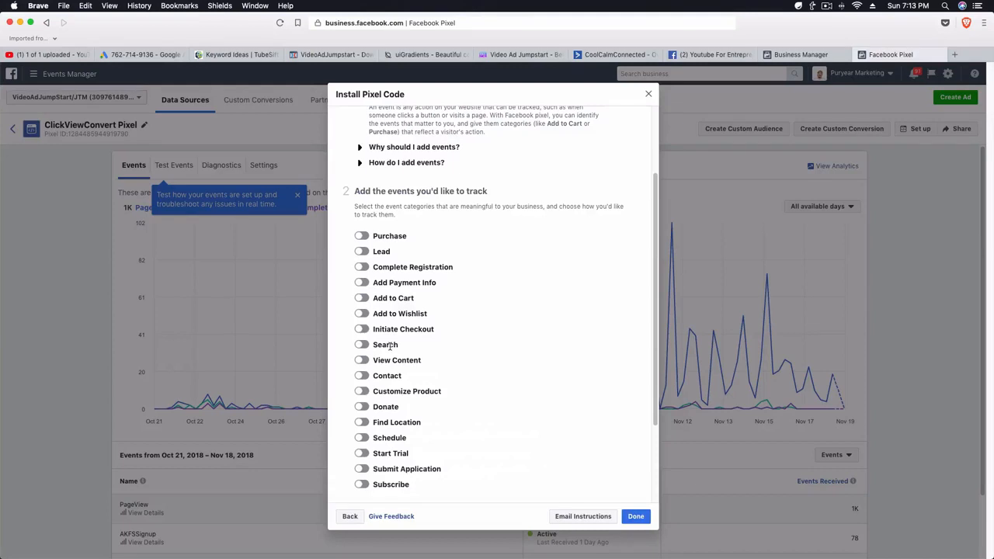
scroll(443, 352, down, 3)
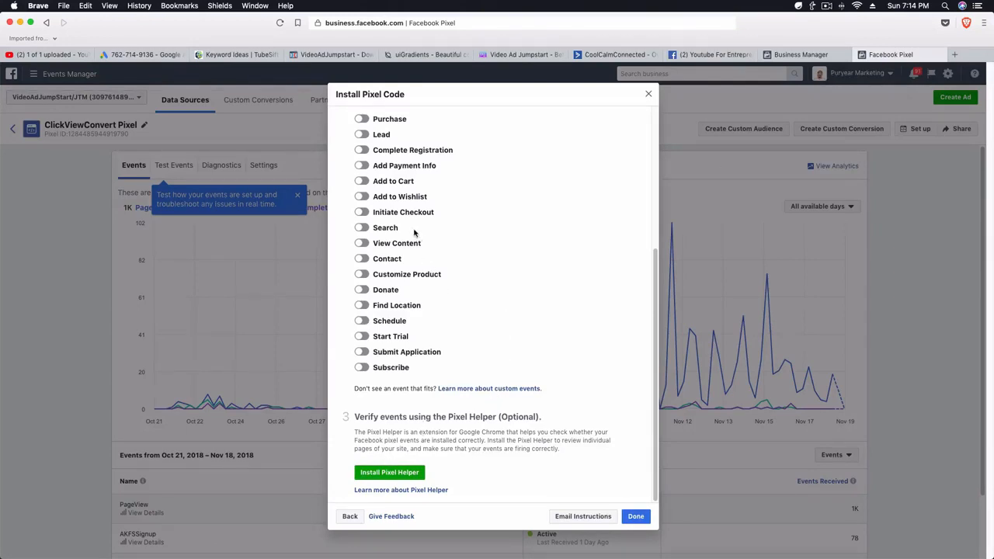
scroll(434, 255, up, 5)
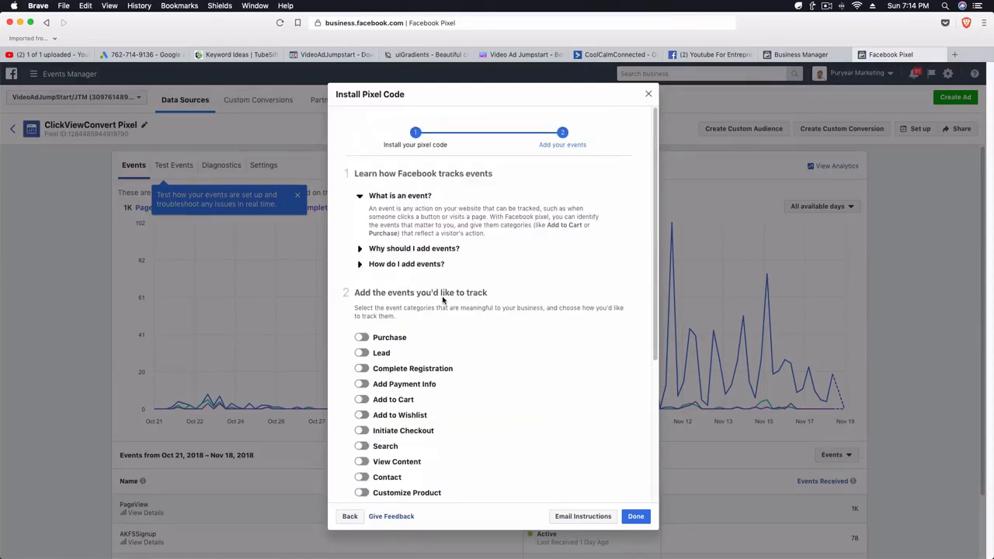